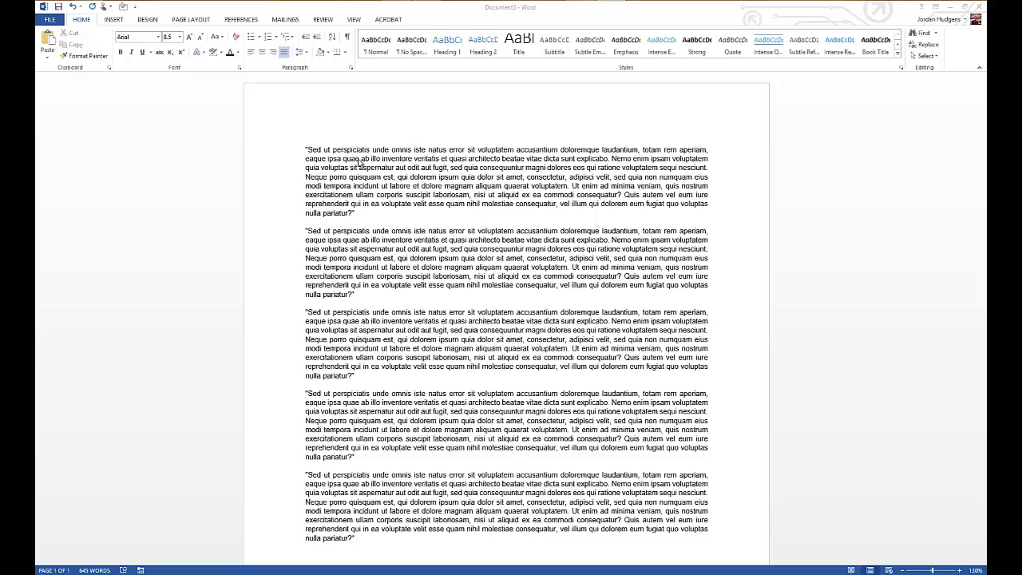
Insert the built-in Blank (Three Columns) header into the document
{"action": "left_click", "coordinate": [350, 231]}
{"action": "left_click", "coordinate": [114, 19]}
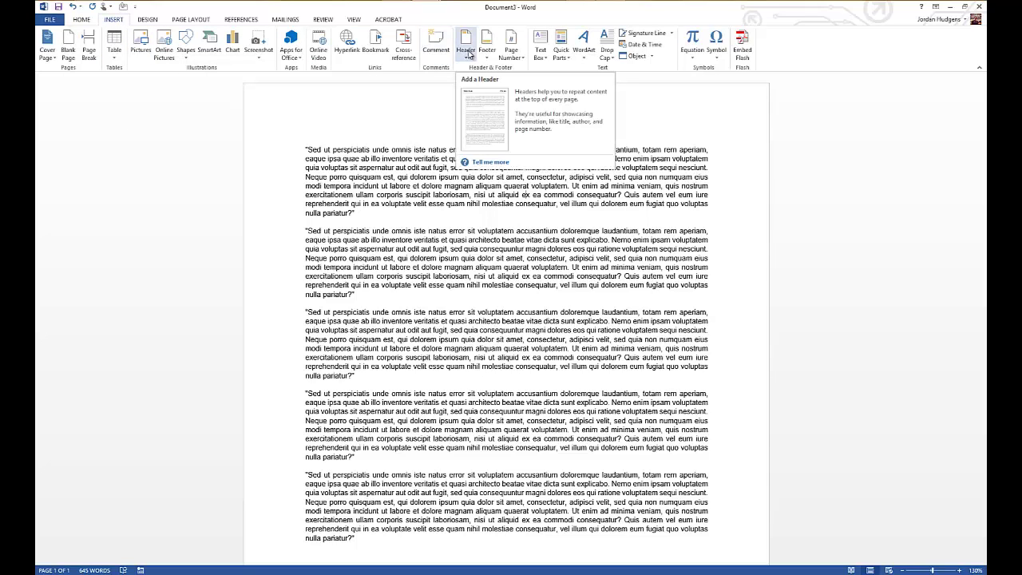
{"action": "left_click", "coordinate": [468, 49]}
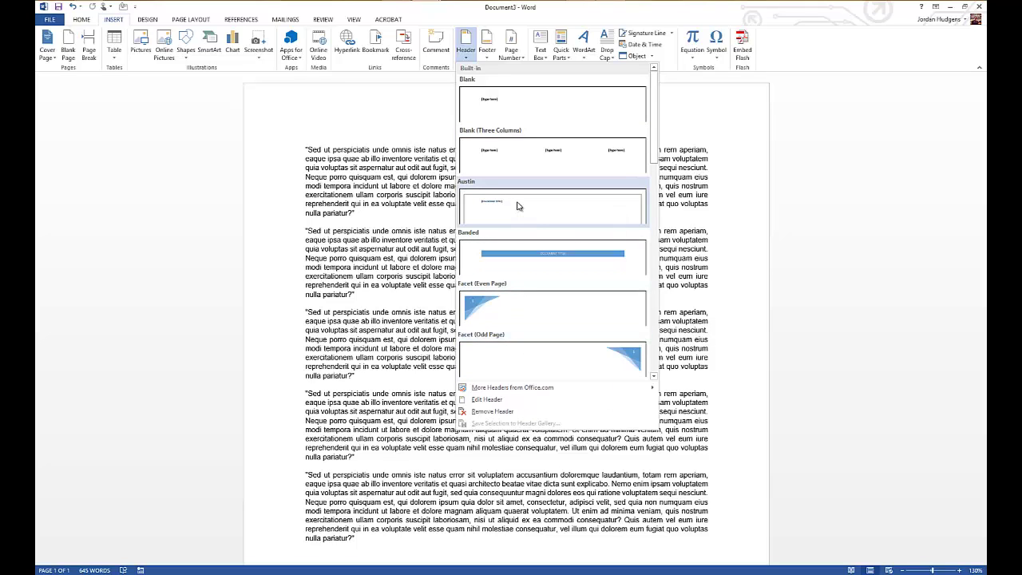
{"action": "left_click", "coordinate": [528, 159]}
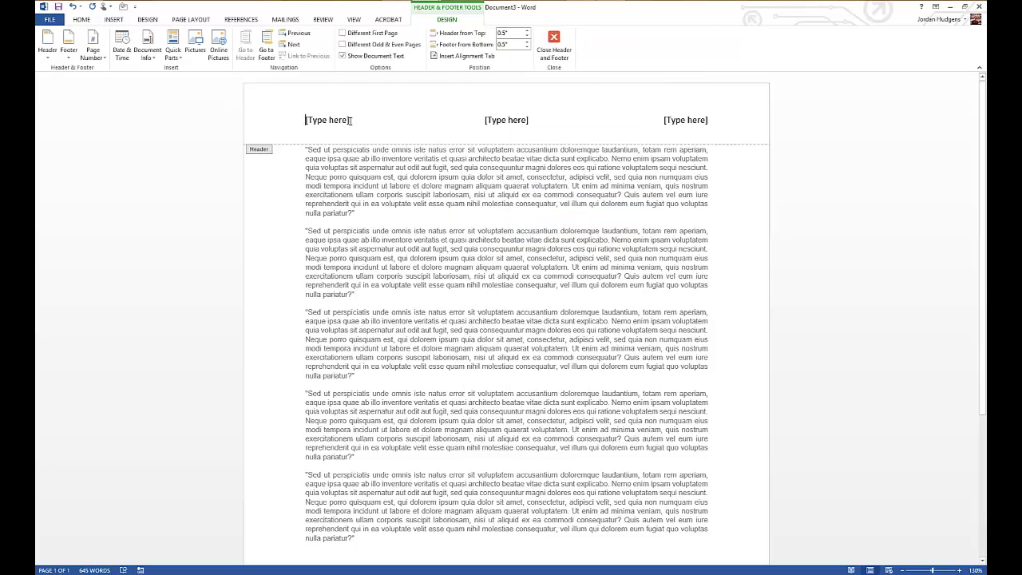
Delete the left-aligned and centred text placeholders from the header
{"action": "left_click", "coordinate": [350, 120]}
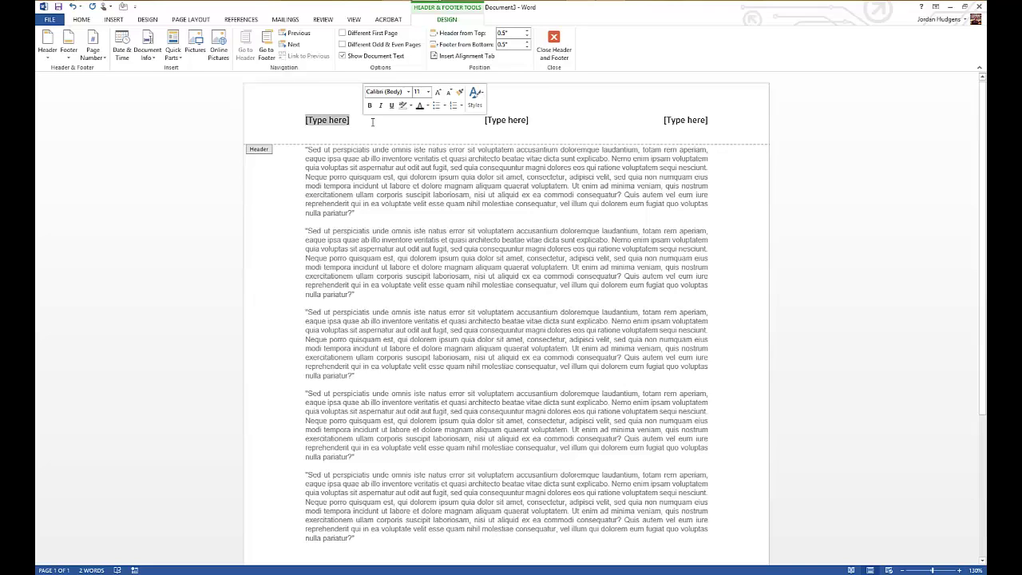
{"action": "key", "text": "Delete"}
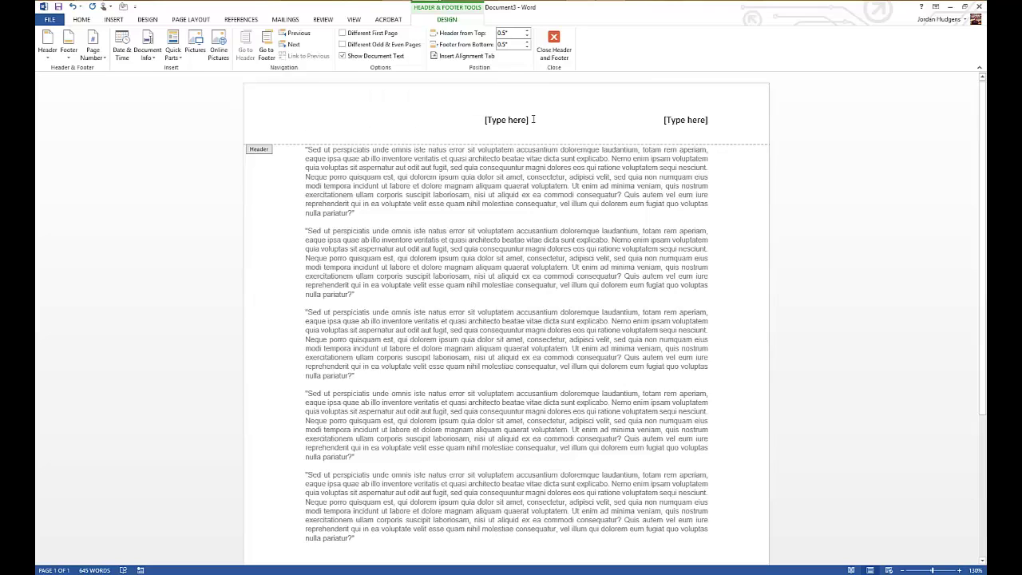
{"action": "left_click", "coordinate": [518, 115]}
{"action": "key", "text": "Delete"}
Replace the header's right-aligned placeholder with the author's full name followed by a dash and "MA141"
{"action": "left_click", "coordinate": [688, 120]}
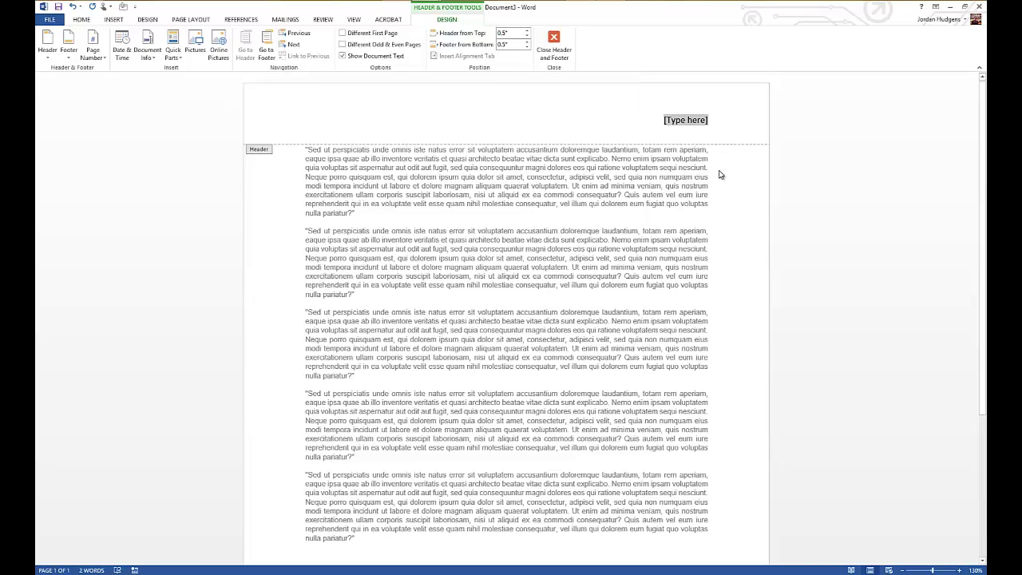
{"action": "type", "text": "Jordan Hudg"}
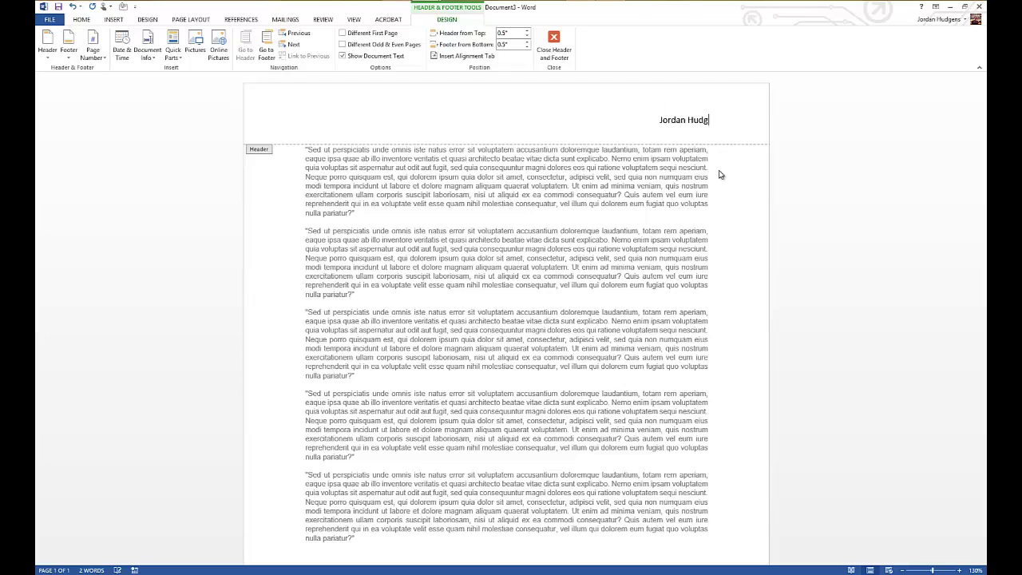
{"action": "type", "text": "ens - "}
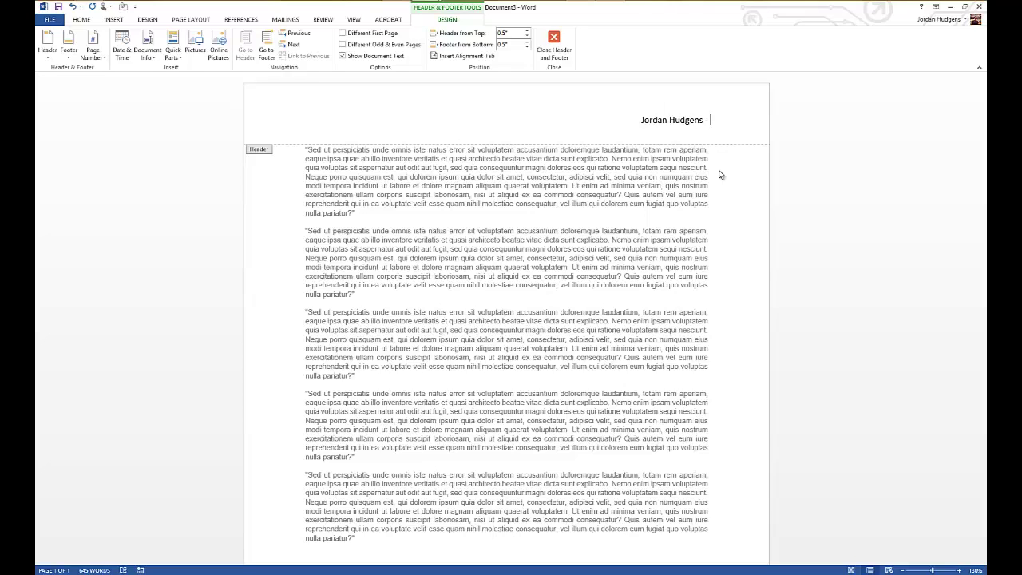
{"action": "type", "text": "MA141"}
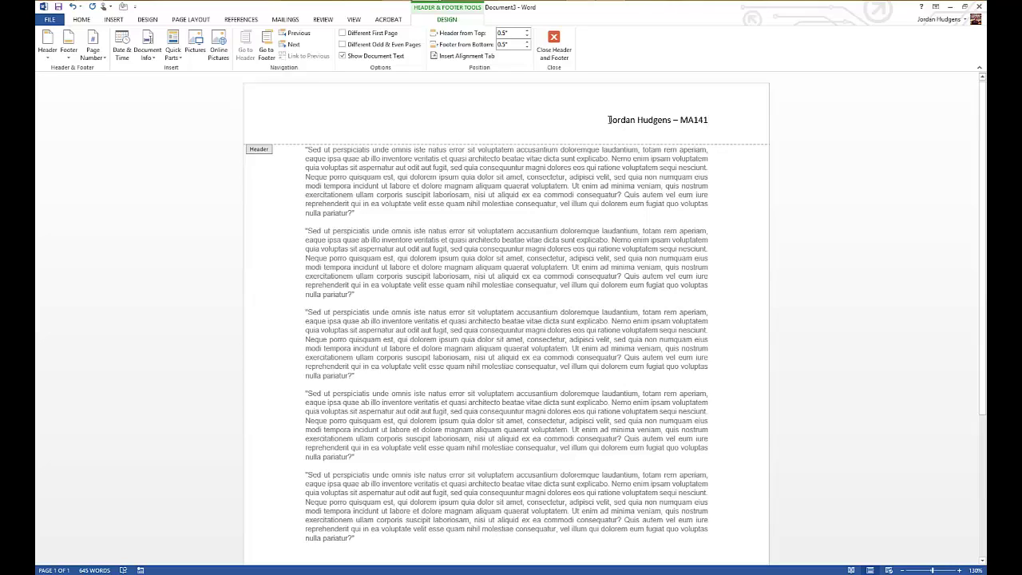
Set the header text in Times New Roman and make only "MA141" bold
{"action": "triple_click", "coordinate": [608, 119]}
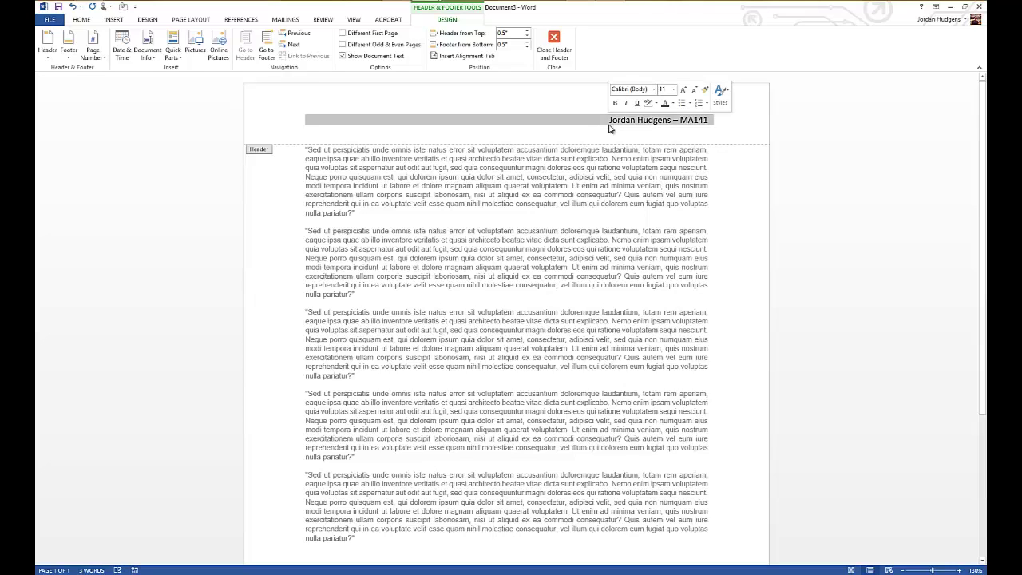
{"action": "left_click", "coordinate": [653, 89]}
{"action": "left_click", "coordinate": [655, 89]}
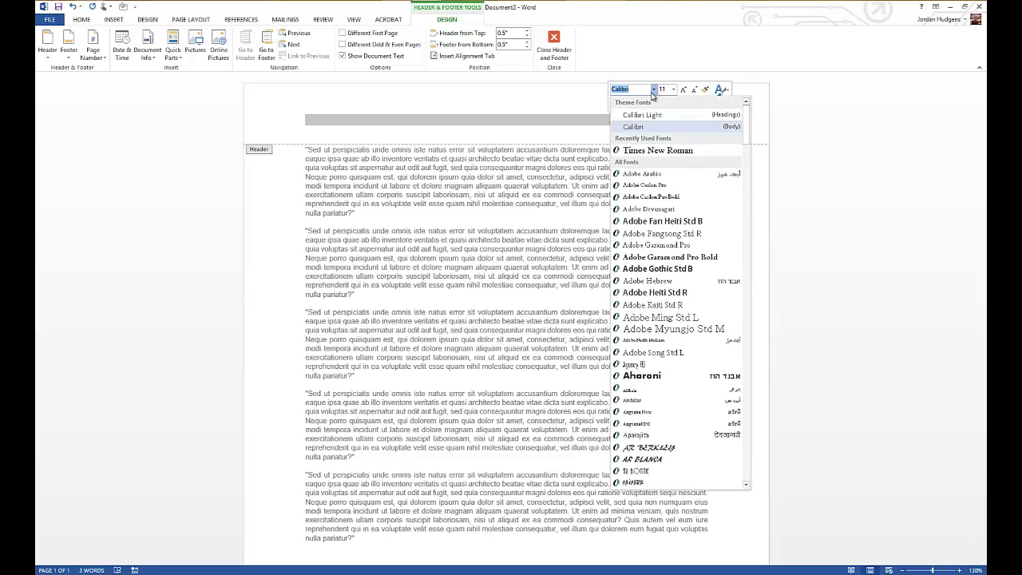
{"action": "left_click", "coordinate": [651, 151]}
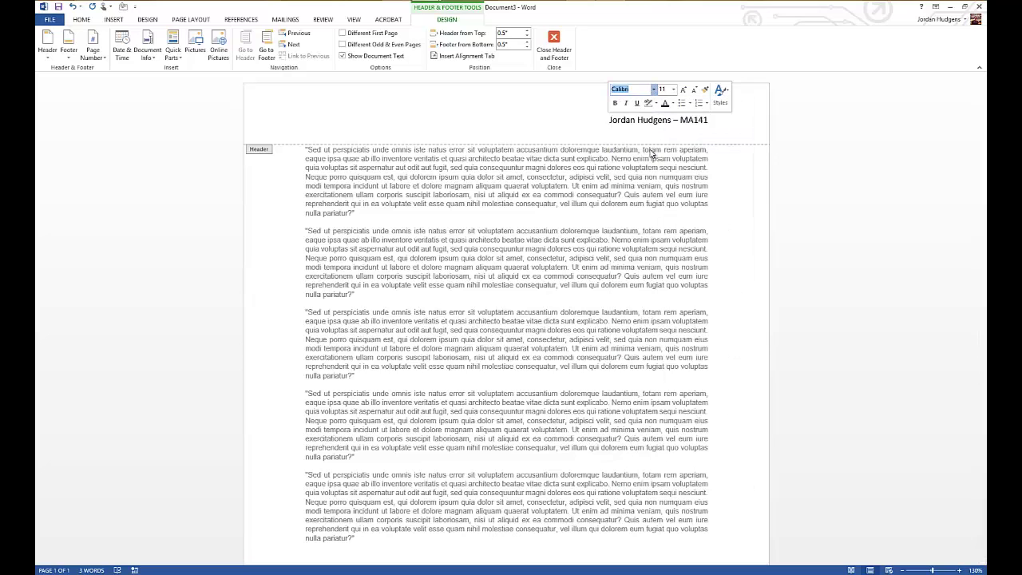
{"action": "double_click", "coordinate": [698, 120]}
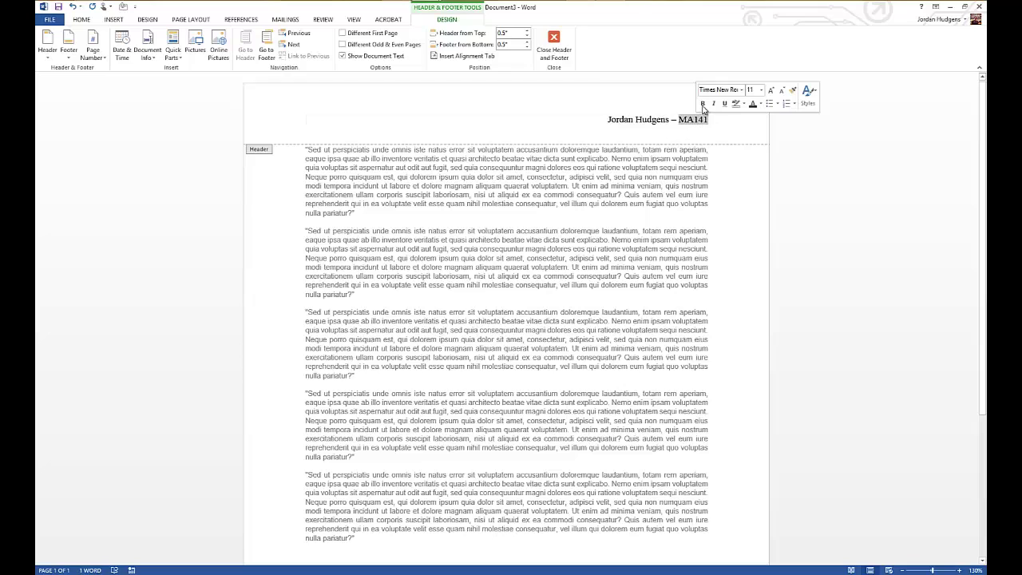
{"action": "left_click", "coordinate": [702, 104]}
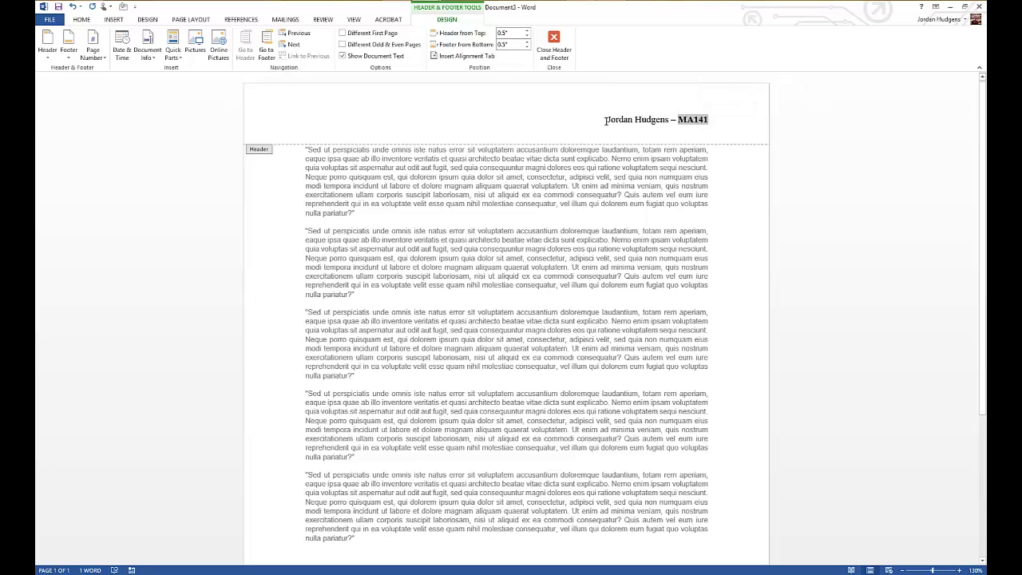
Colour the entire header line dark blue from the theme colours and return to the body text
{"action": "left_click", "coordinate": [708, 119]}
{"action": "triple_click", "coordinate": [709, 119]}
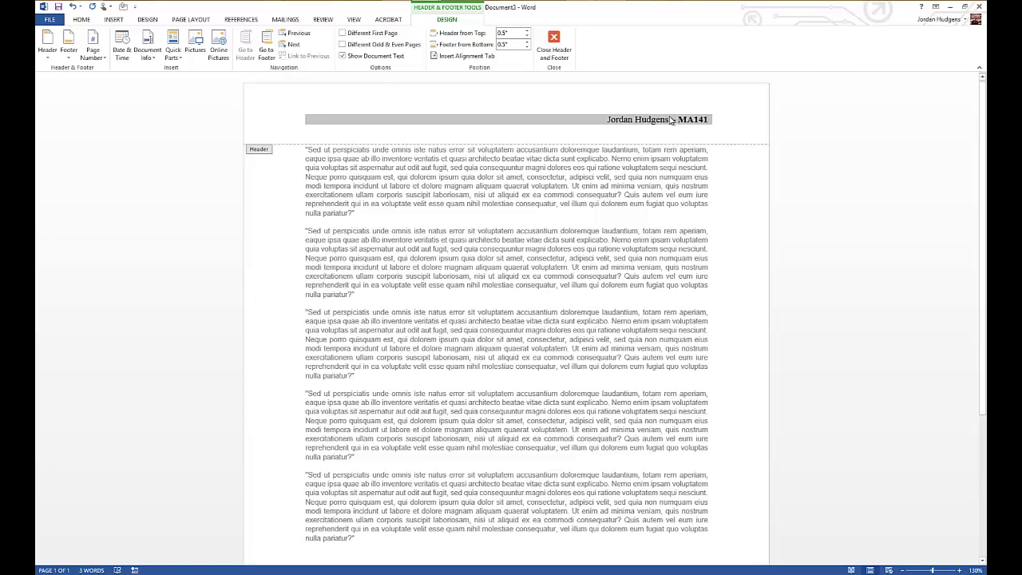
{"action": "right_click", "coordinate": [637, 122]}
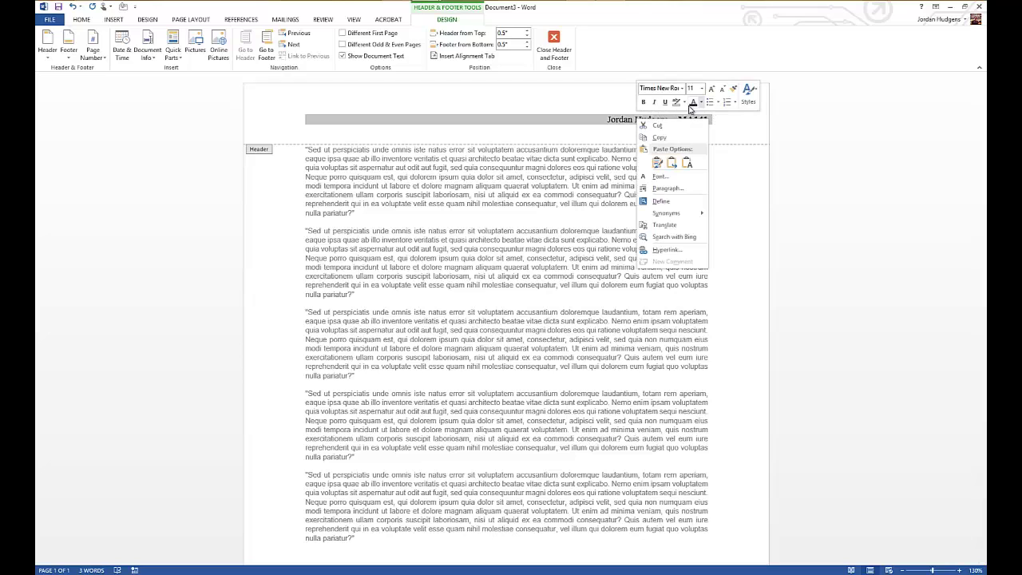
{"action": "left_click", "coordinate": [702, 104]}
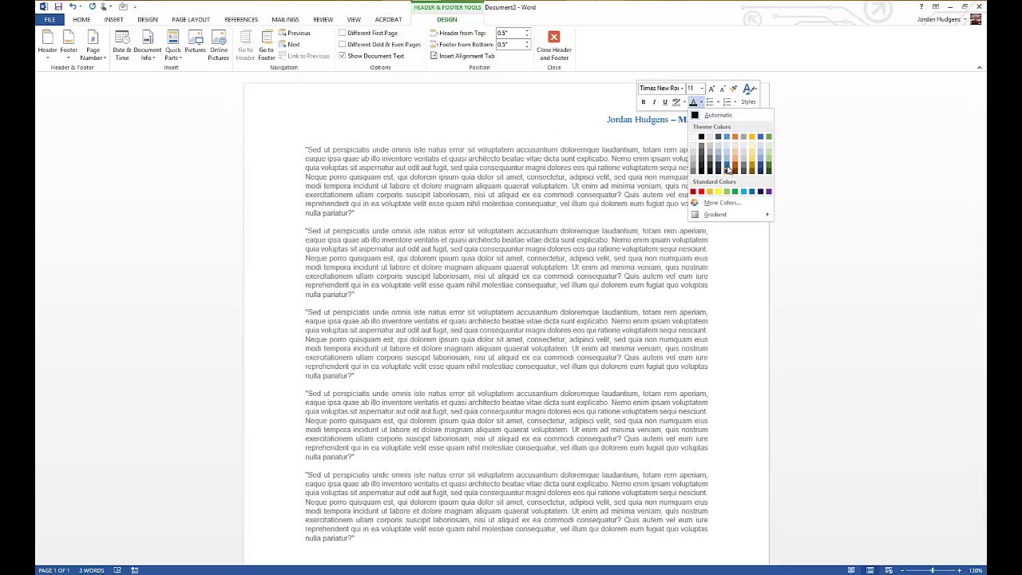
{"action": "left_click", "coordinate": [728, 168]}
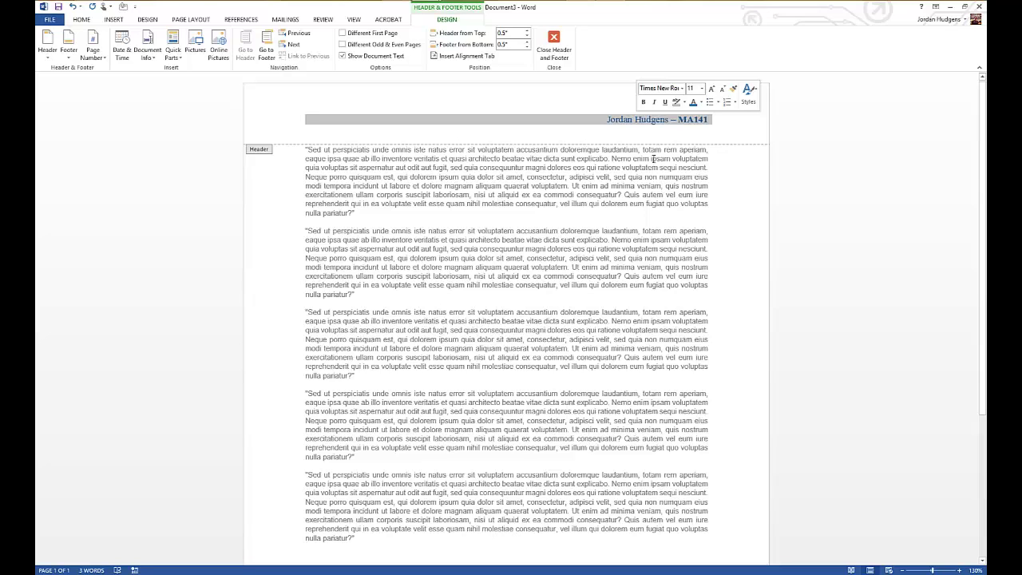
{"action": "double_click", "coordinate": [653, 161]}
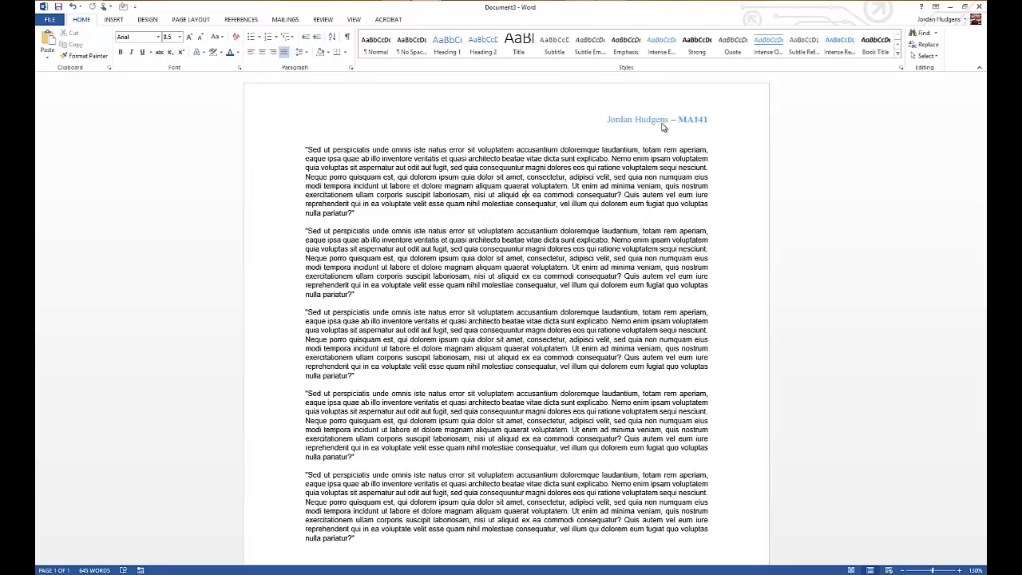
{"action": "double_click", "coordinate": [662, 122]}
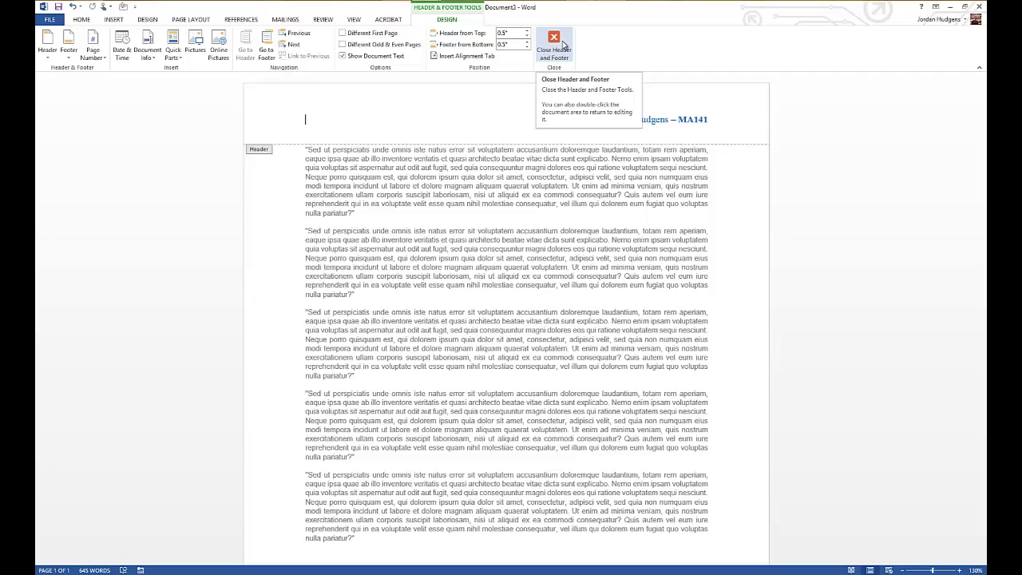
{"action": "double_click", "coordinate": [557, 216]}
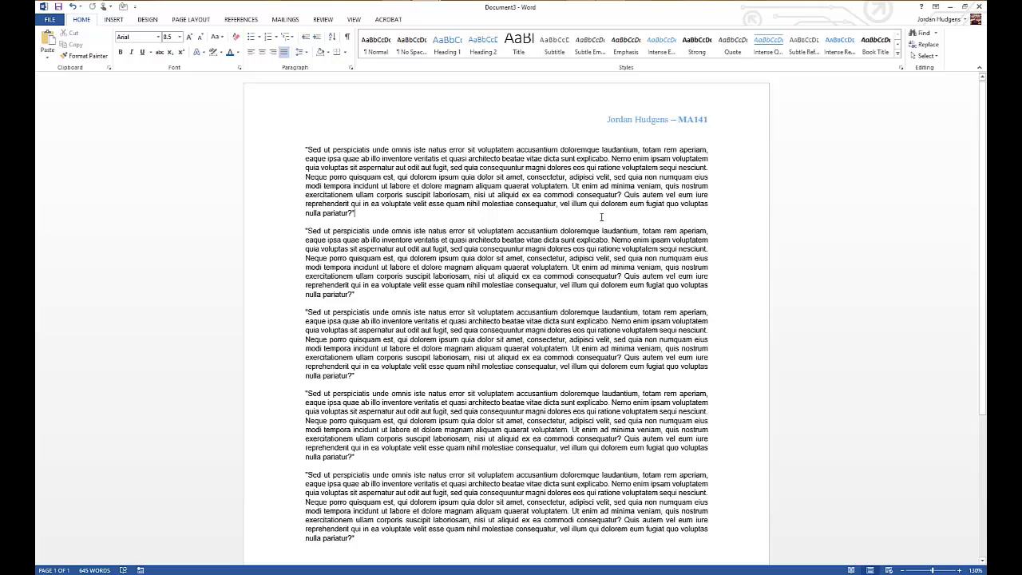
Reopen the header for editing with the insertion point at the left margin of its line
{"action": "double_click", "coordinate": [628, 121]}
{"action": "left_click", "coordinate": [306, 120]}
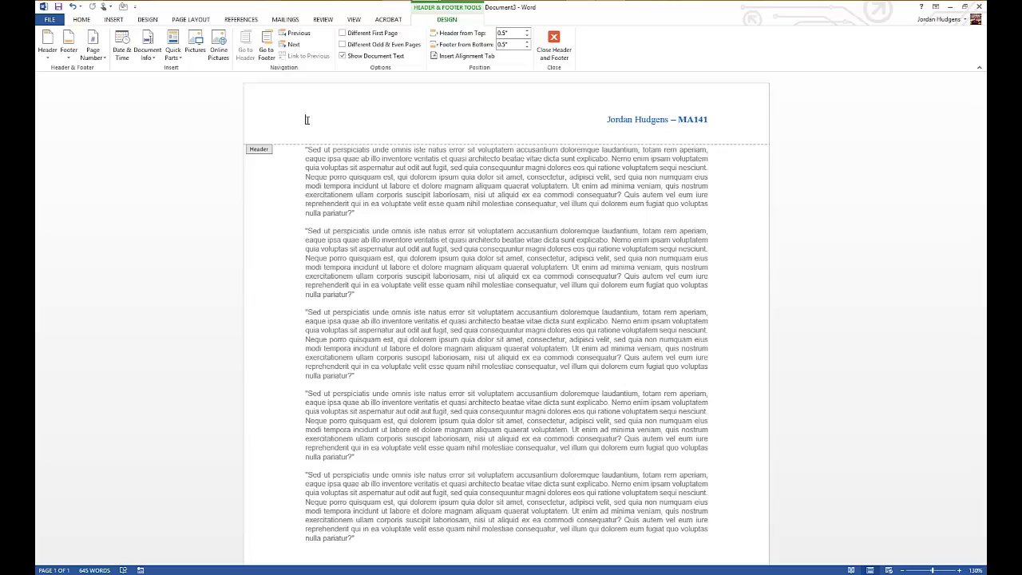
{"action": "type", "text": "9/21/13"}
{"action": "key", "text": "BackSpace"}
{"action": "key", "text": "BackSpace"}
{"action": "key", "text": "BackSpace"}
{"action": "key", "text": "BackSpace"}
{"action": "key", "text": "BackSpace"}
{"action": "key", "text": "BackSpace"}
{"action": "key", "text": "BackSpace"}
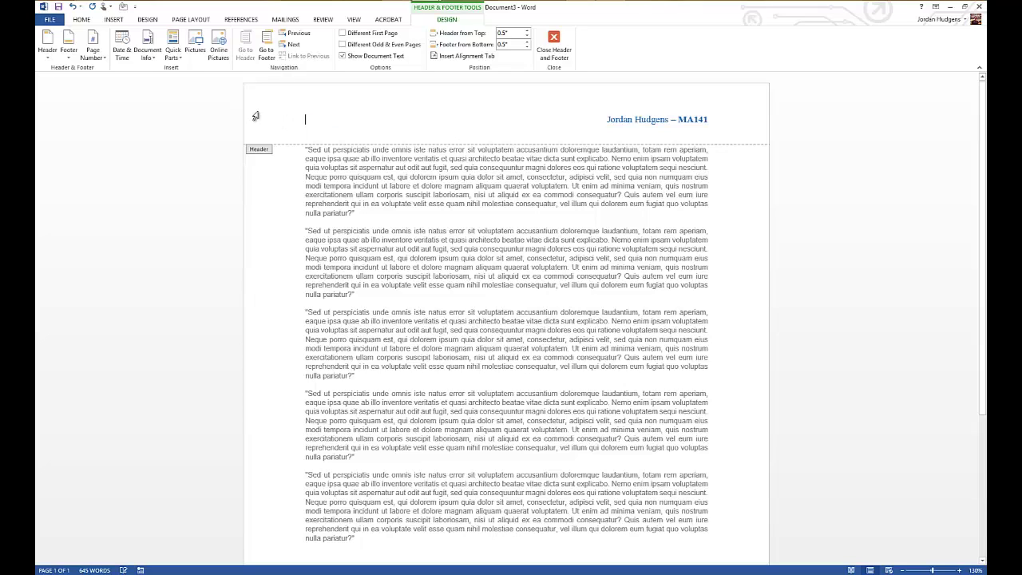
Insert the date at the header's left margin in the "June 21, 2013" format and return to the body text
{"action": "left_click", "coordinate": [124, 40]}
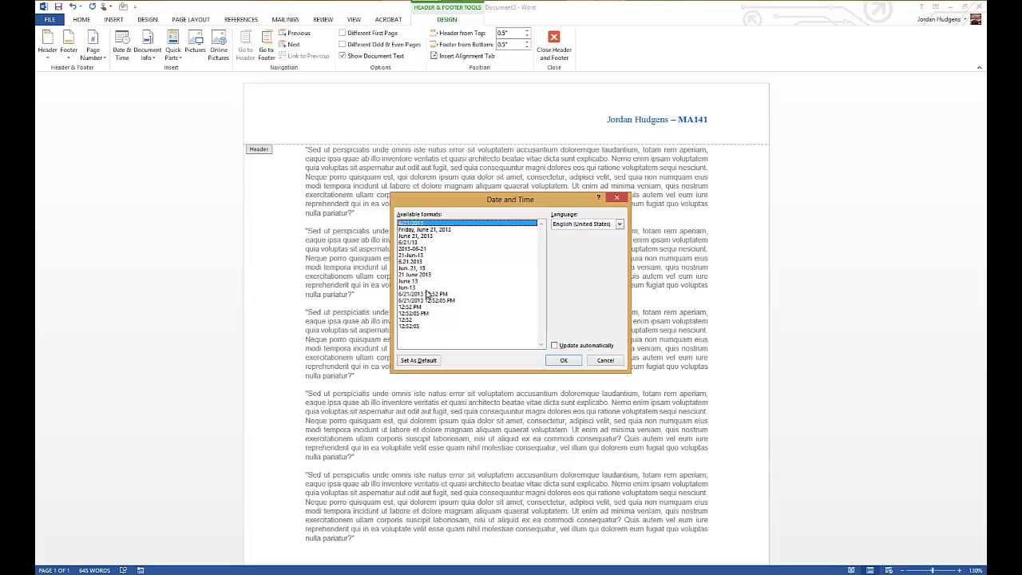
{"action": "left_click", "coordinate": [424, 236]}
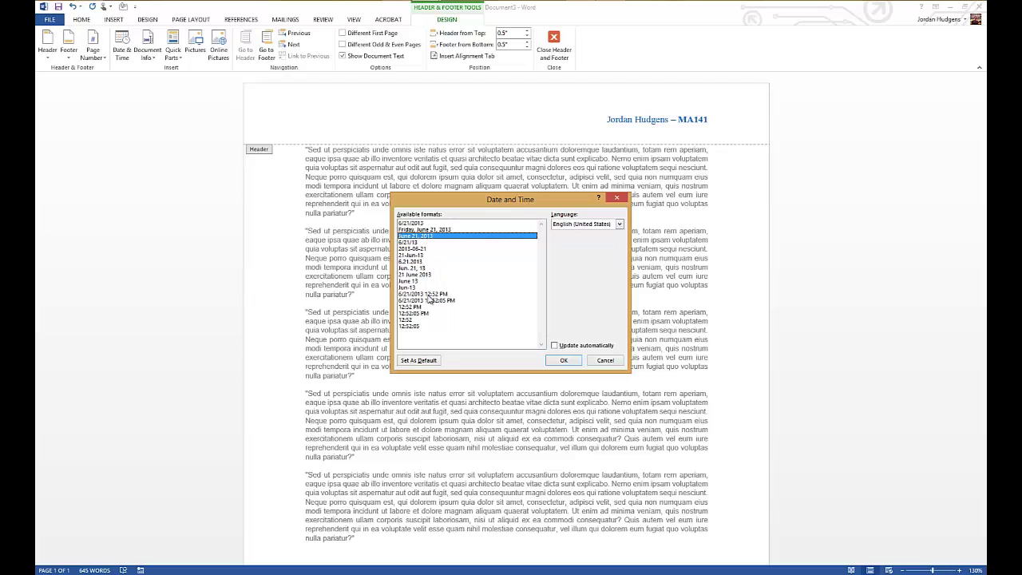
{"action": "left_click", "coordinate": [563, 361]}
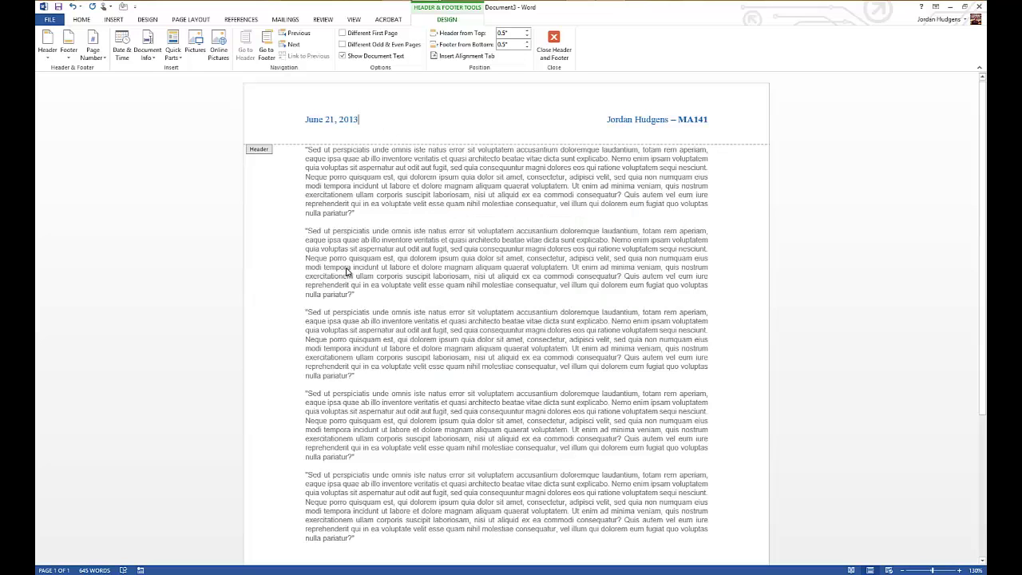
{"action": "double_click", "coordinate": [352, 221]}
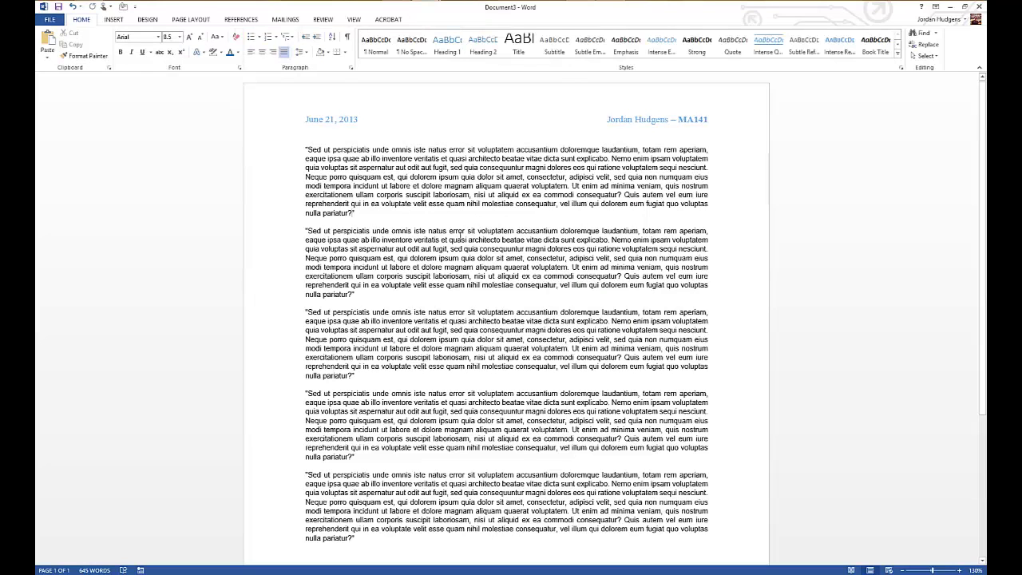
Add the built-in Banded footer with its centred page number and return to the body text
{"action": "scroll", "coordinate": [462, 239], "scroll_direction": "down", "scroll_amount": 5}
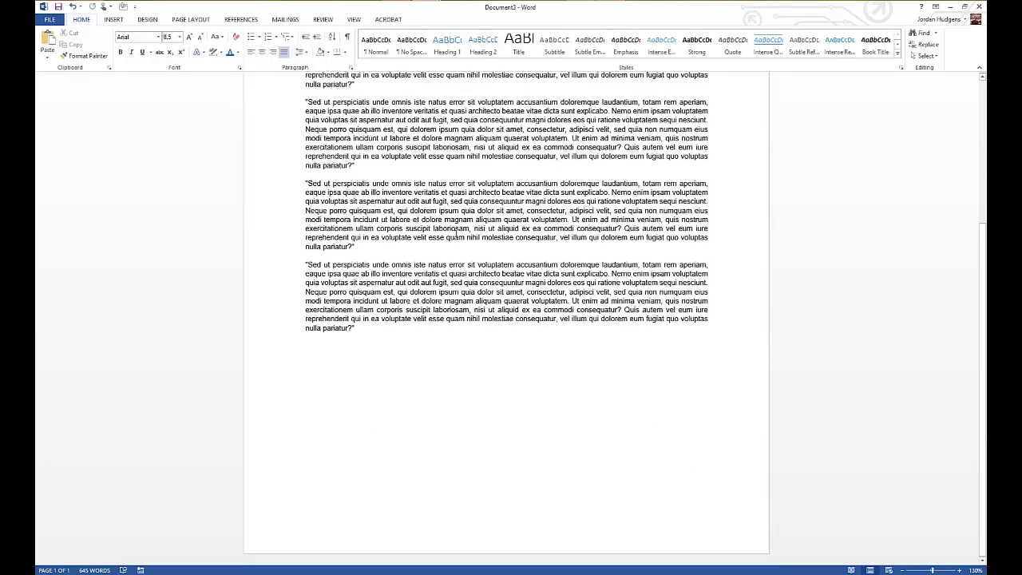
{"action": "left_click", "coordinate": [114, 19]}
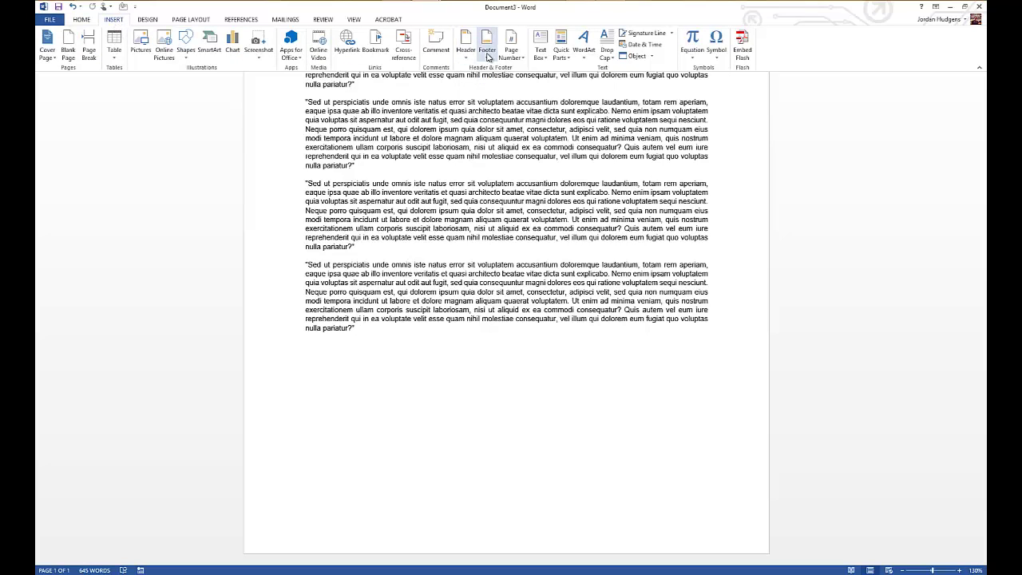
{"action": "left_click", "coordinate": [487, 54]}
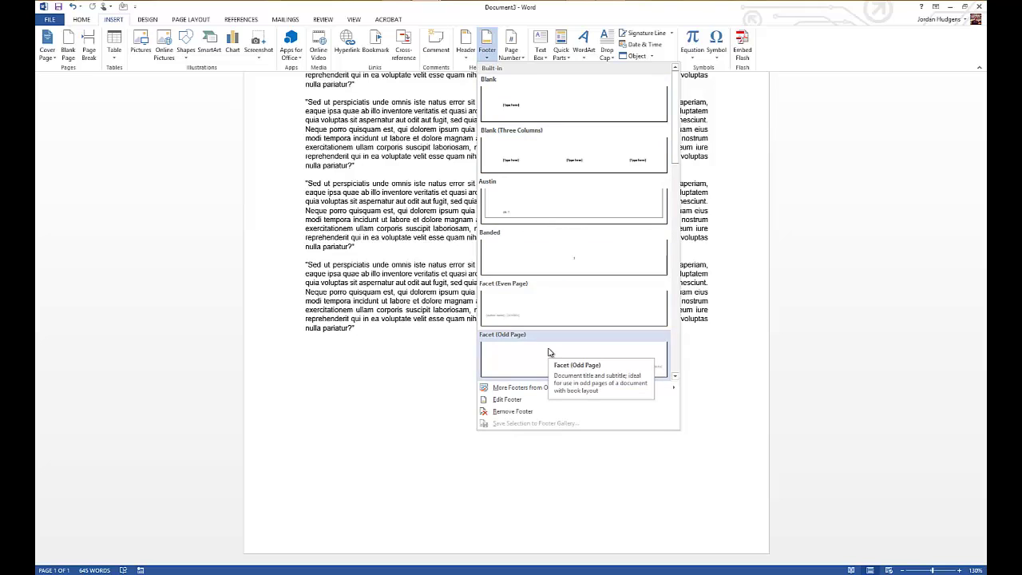
{"action": "left_click", "coordinate": [559, 261]}
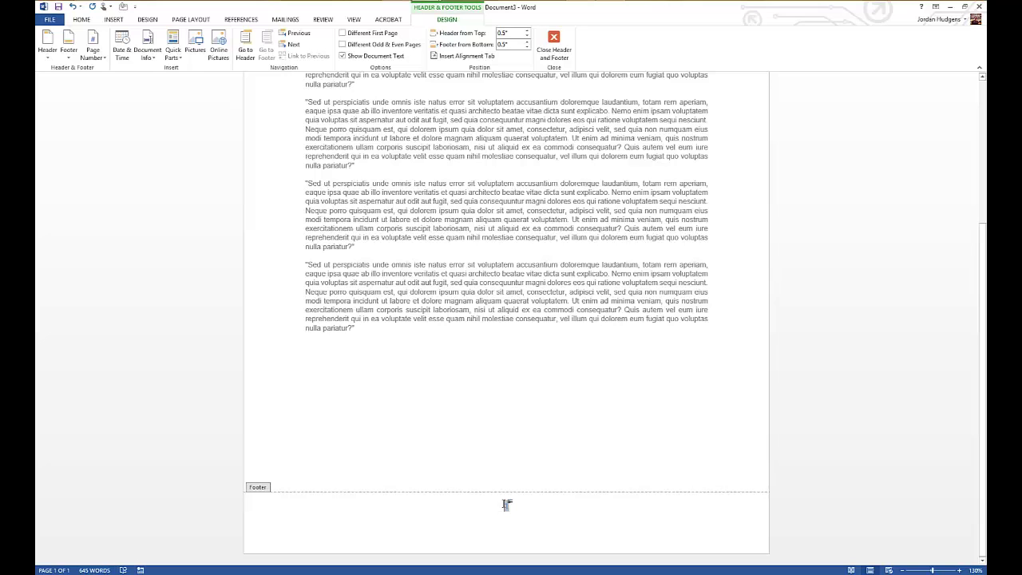
{"action": "double_click", "coordinate": [412, 320]}
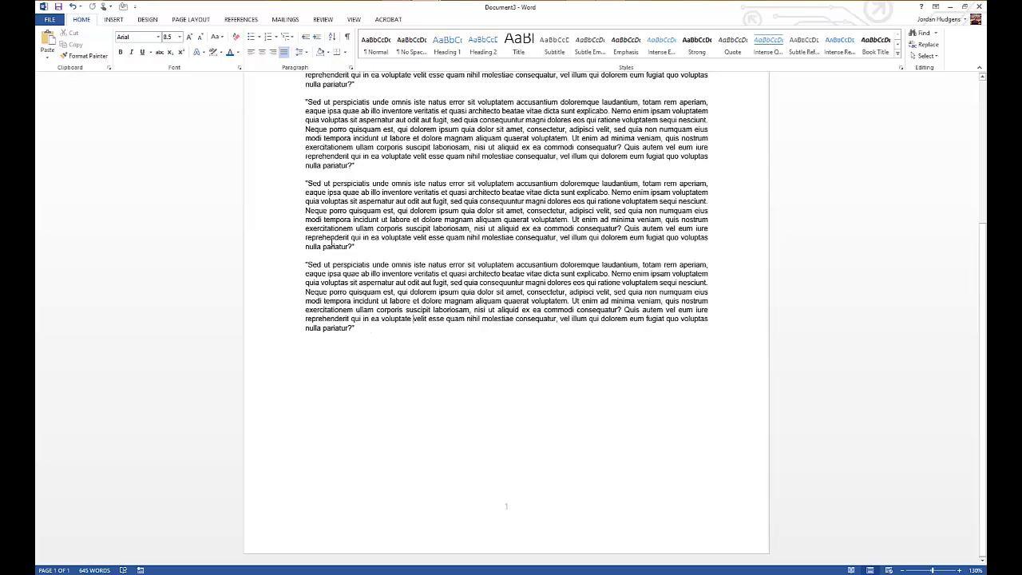
Duplicate all body paragraphs at the end of the document and view the second page's footer
{"action": "left_click_drag", "start_coordinate": [357, 328], "coordinate": [293, 153]}
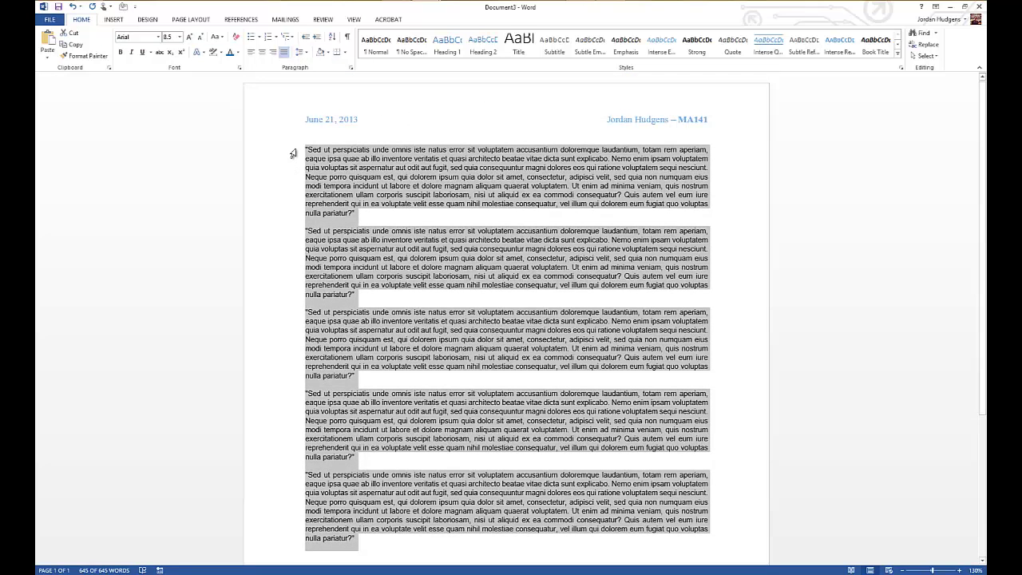
{"action": "key", "text": "ctrl+c"}
{"action": "key", "text": "ctrl+End"}
{"action": "key", "text": "ctrl+v"}
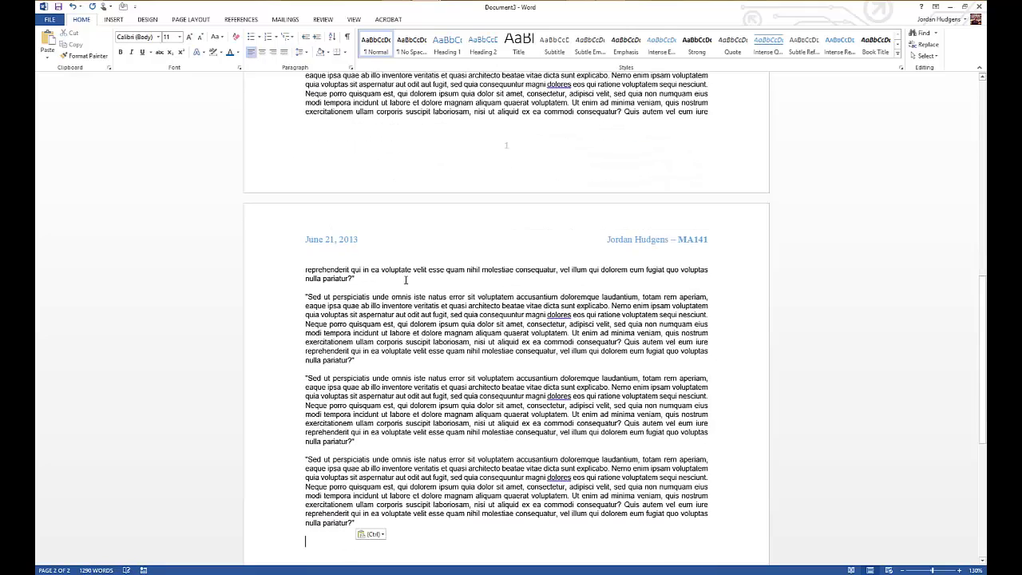
{"action": "scroll", "coordinate": [488, 497], "scroll_direction": "down", "scroll_amount": 8}
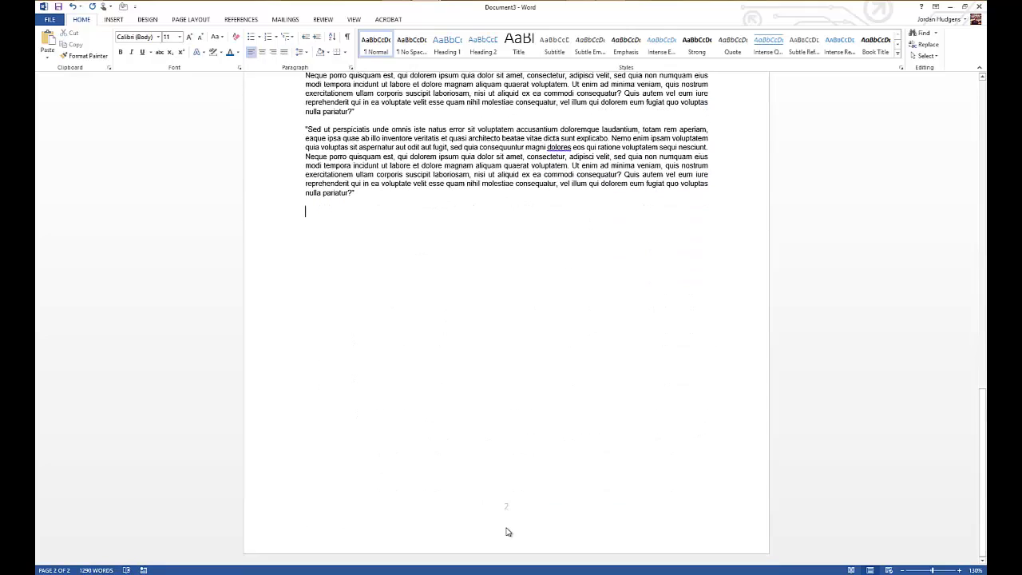
Delete the centred page number from the first page's footer and return to the body text
{"action": "scroll", "coordinate": [502, 517], "scroll_direction": "up", "scroll_amount": 15}
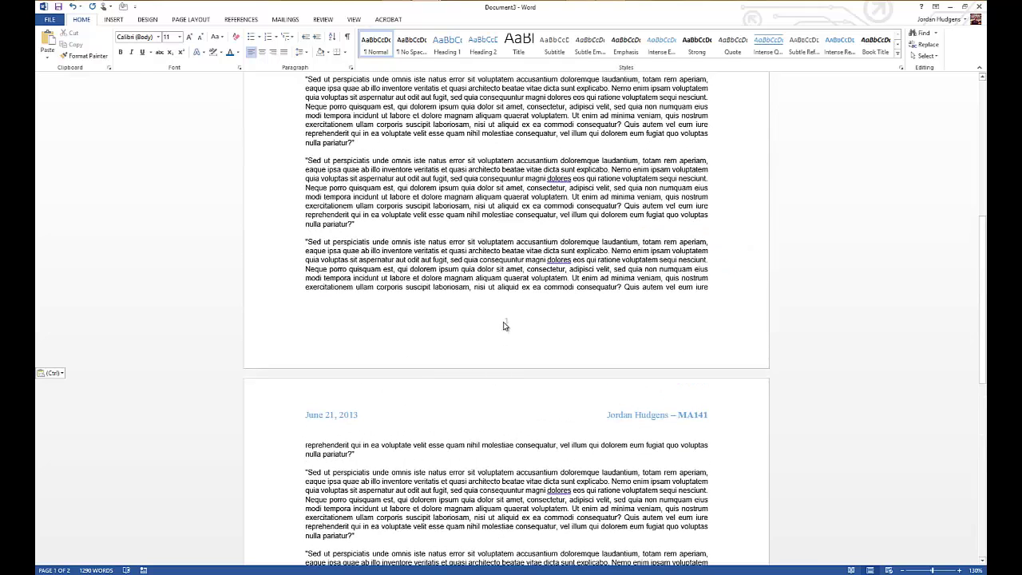
{"action": "double_click", "coordinate": [505, 323]}
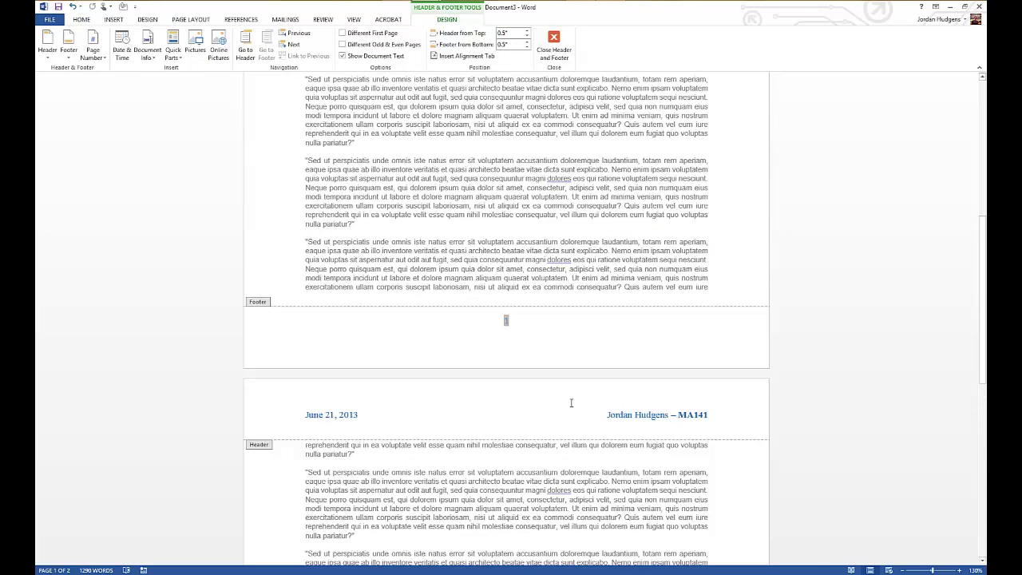
{"action": "key", "text": "ctrl+a"}
{"action": "key", "text": "Delete"}
{"action": "double_click", "coordinate": [489, 303]}
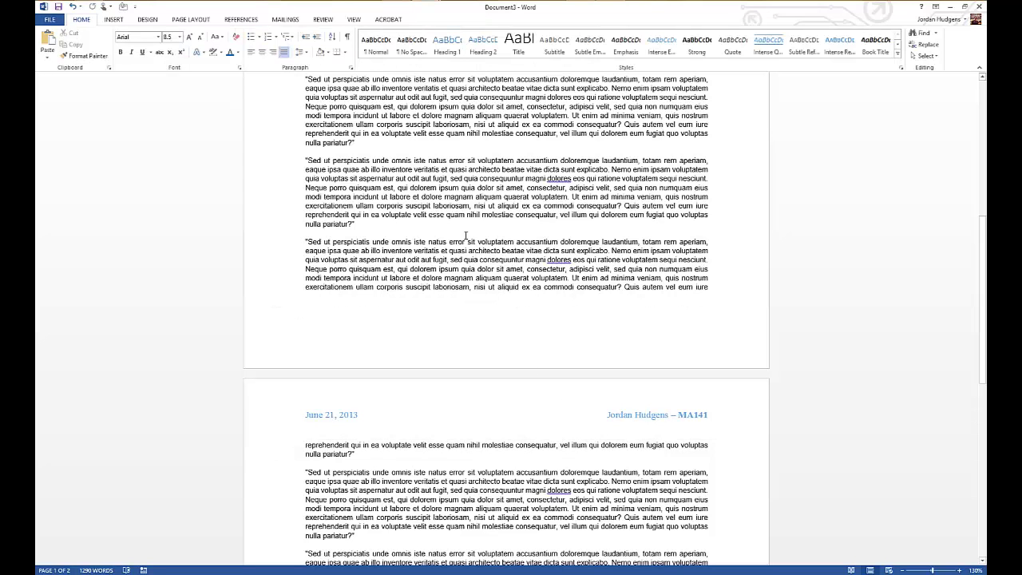
Insert an Accent Bar 1 page number at the bottom of the page and check the second page's footer
{"action": "left_click", "coordinate": [113, 21]}
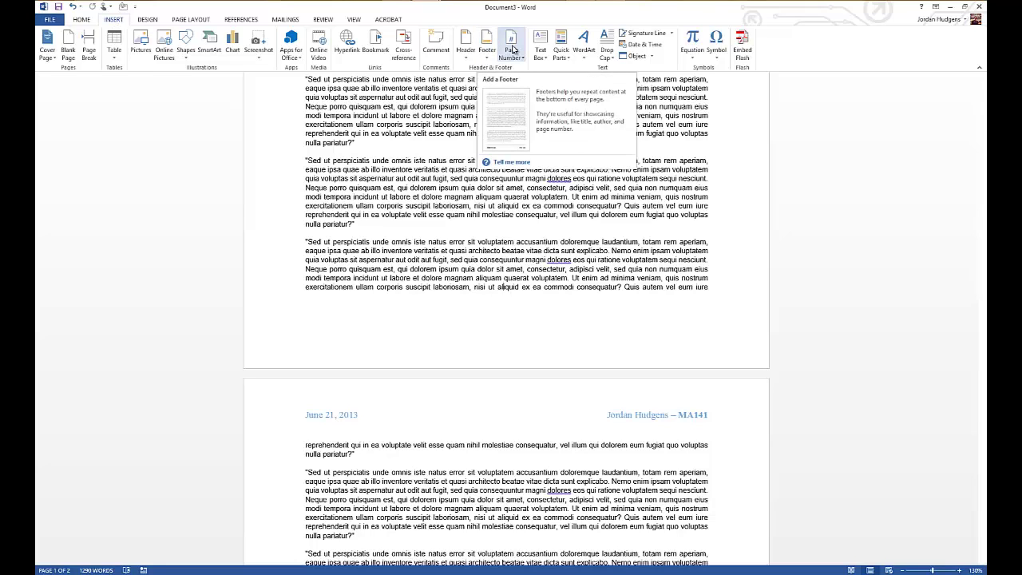
{"action": "left_click", "coordinate": [512, 49]}
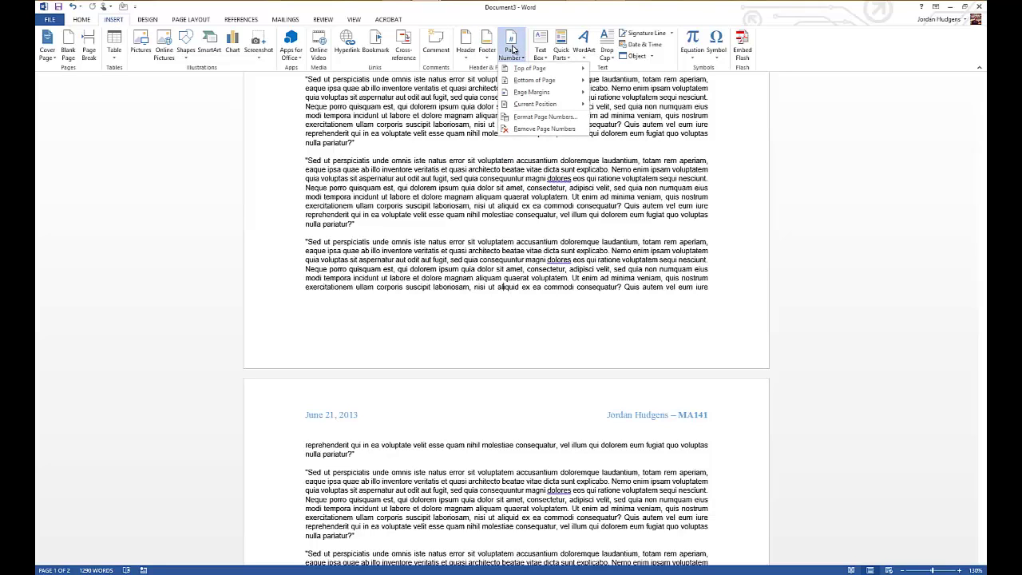
{"action": "mouse_move", "coordinate": [523, 85]}
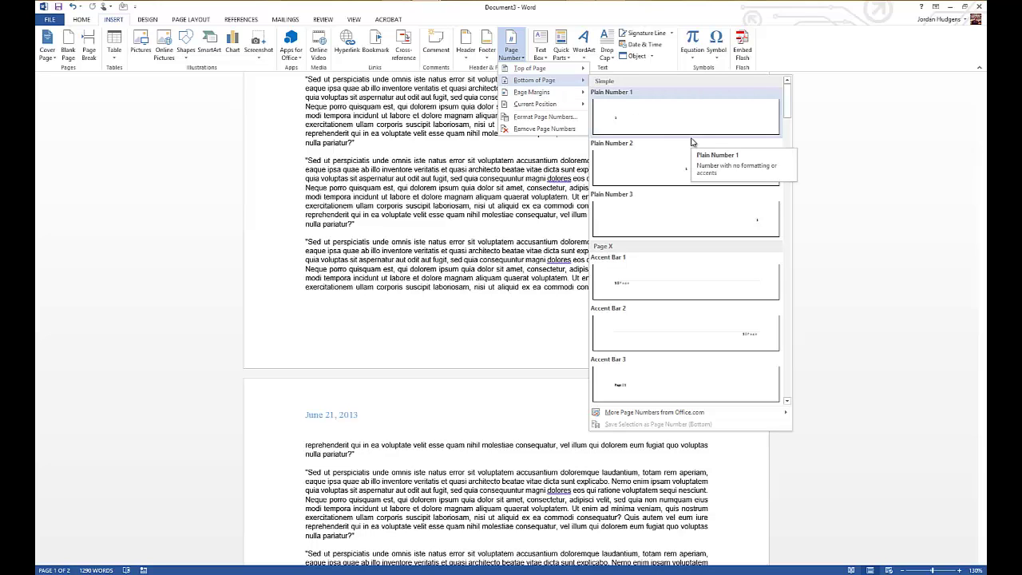
{"action": "left_click", "coordinate": [684, 283]}
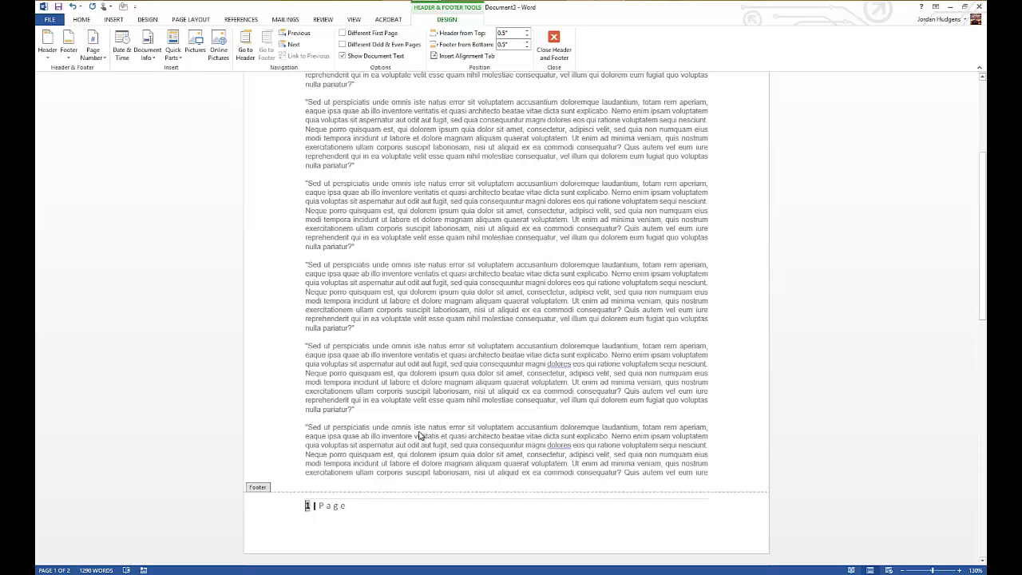
{"action": "scroll", "coordinate": [351, 415], "scroll_direction": "down", "scroll_amount": 2}
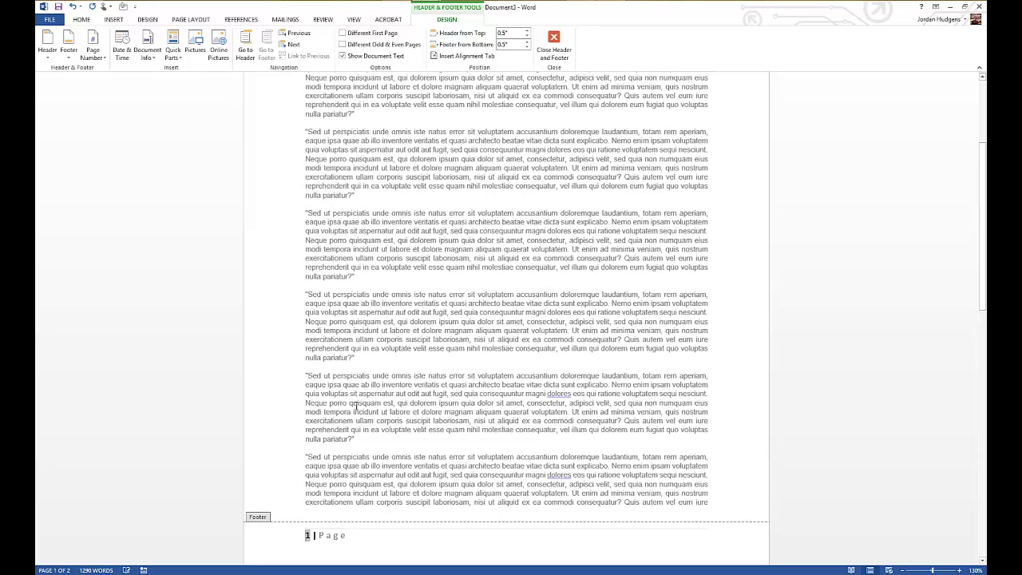
{"action": "scroll", "coordinate": [353, 399], "scroll_direction": "down", "scroll_amount": 15}
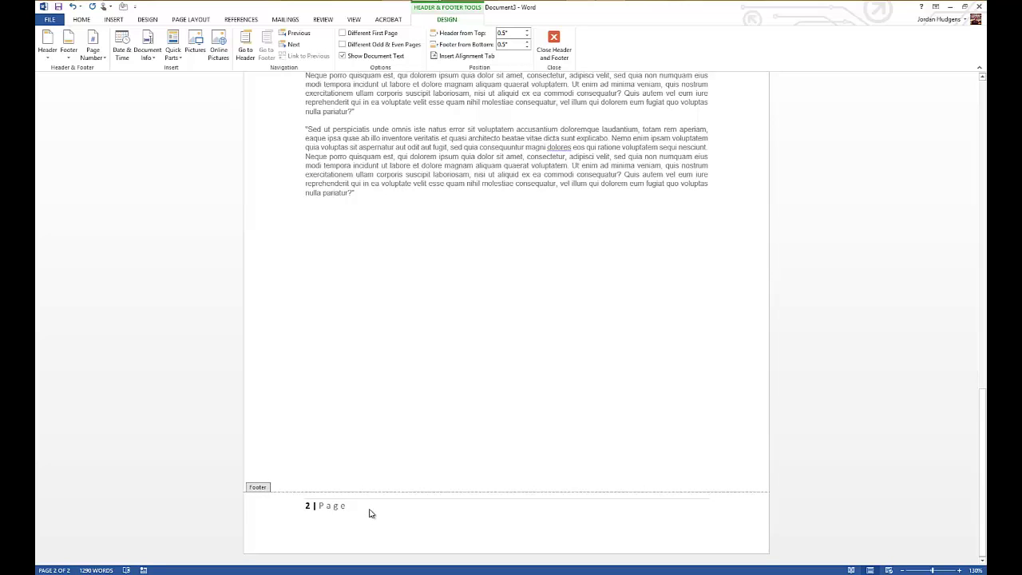
Italicize the word "Page" in the footer, return to the body text and check the second page's footer
{"action": "scroll", "coordinate": [369, 511], "scroll_direction": "up", "scroll_amount": 20}
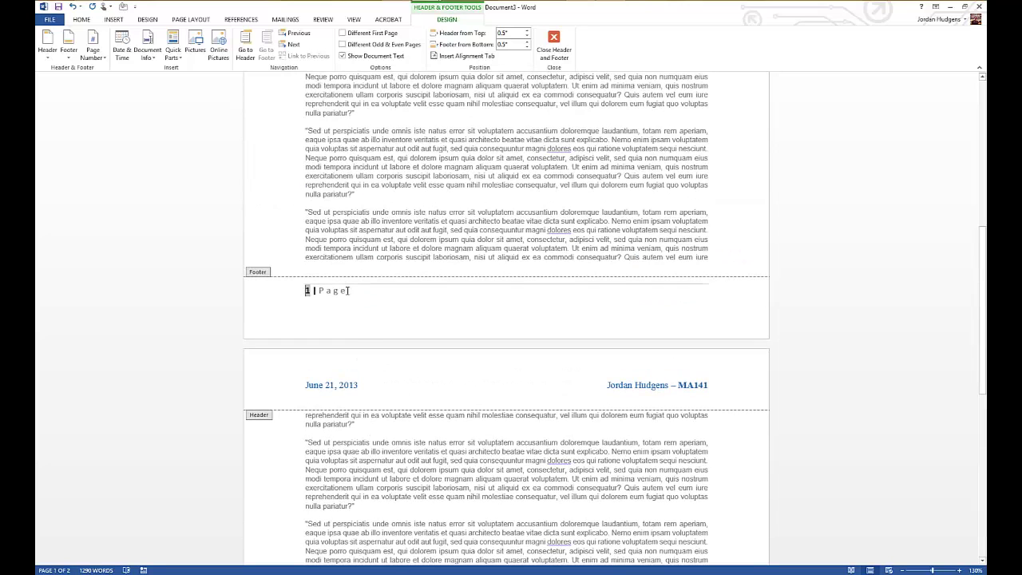
{"action": "left_click_drag", "start_coordinate": [349, 290], "coordinate": [319, 291]}
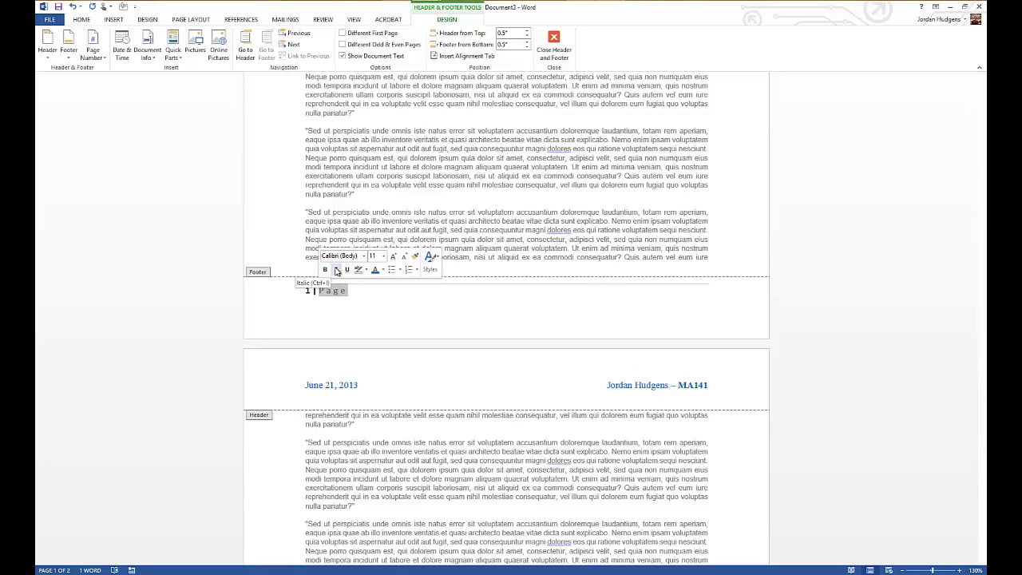
{"action": "left_click", "coordinate": [336, 269]}
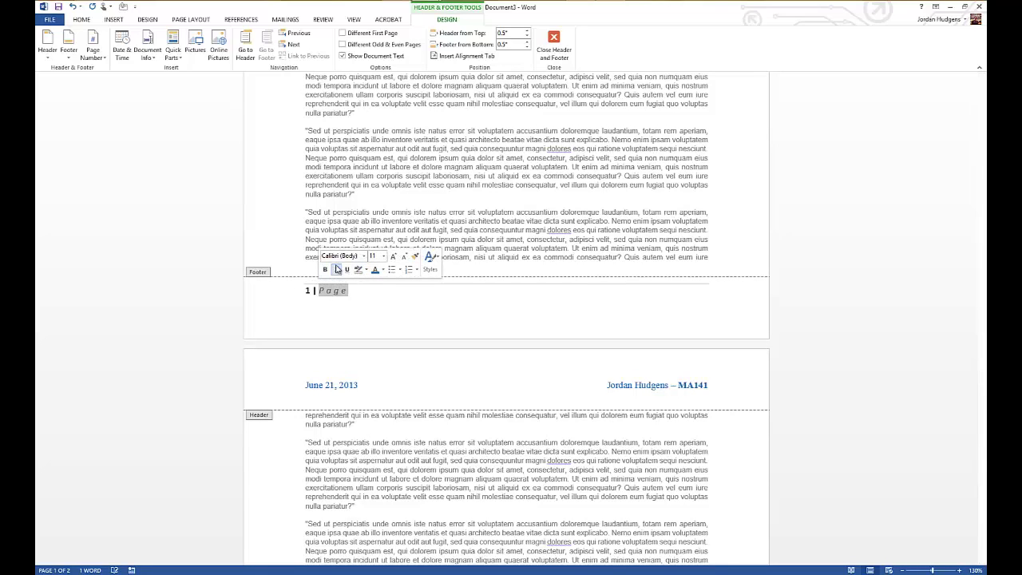
{"action": "double_click", "coordinate": [356, 213]}
{"action": "scroll", "coordinate": [349, 324], "scroll_direction": "down", "scroll_amount": 3}
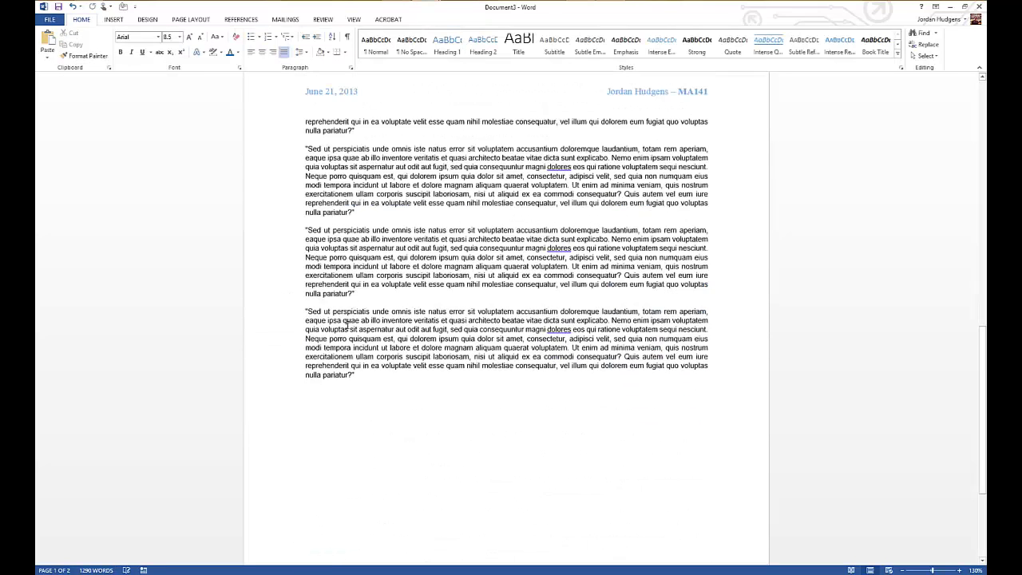
{"action": "scroll", "coordinate": [347, 324], "scroll_direction": "down", "scroll_amount": 4}
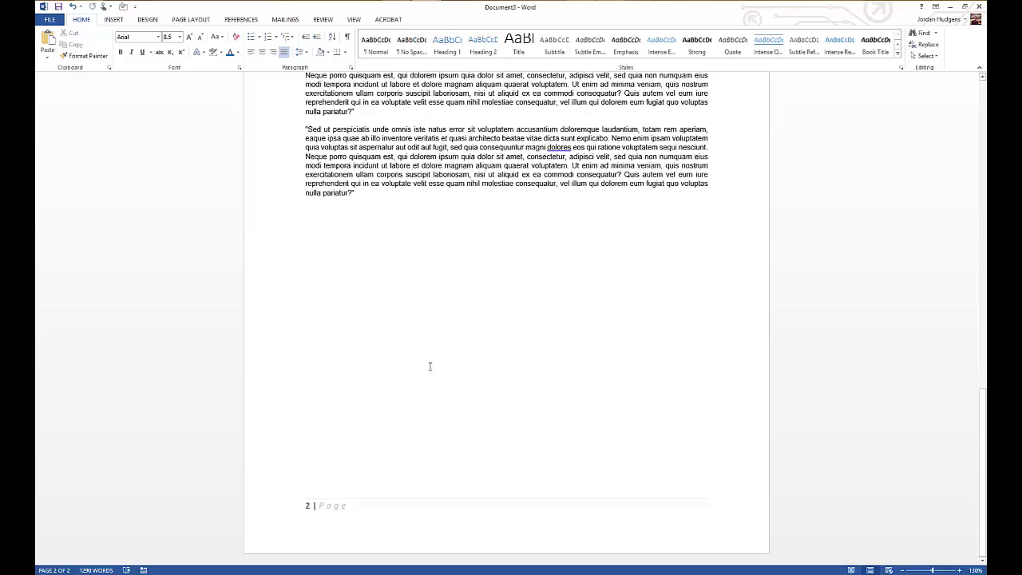
Insert blank lines before the first paragraph to move all body text onto page two, leaving page one empty for a cover sheet
{"action": "scroll", "coordinate": [430, 366], "scroll_direction": "up", "scroll_amount": 15}
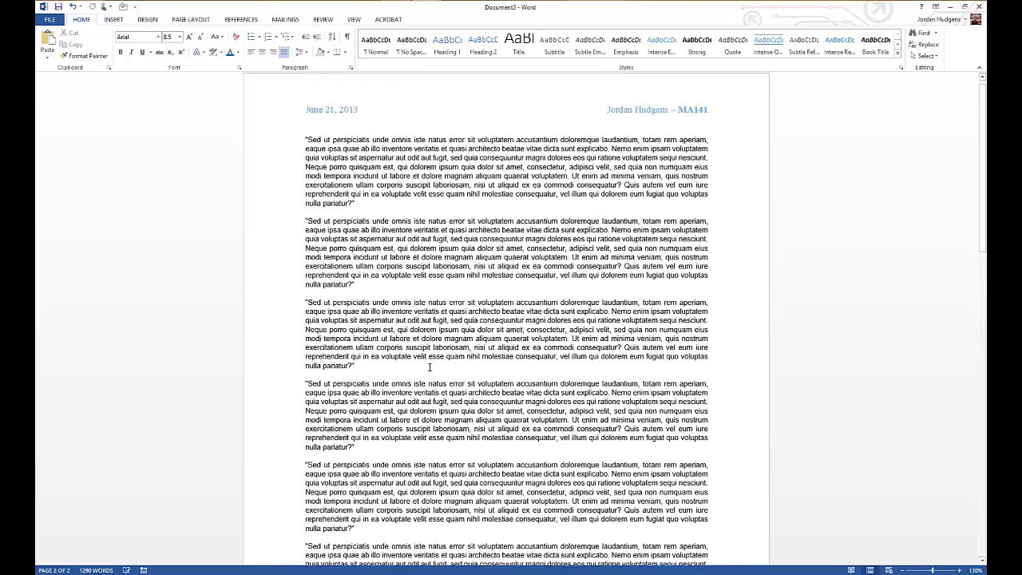
{"action": "scroll", "coordinate": [429, 367], "scroll_direction": "up", "scroll_amount": 1}
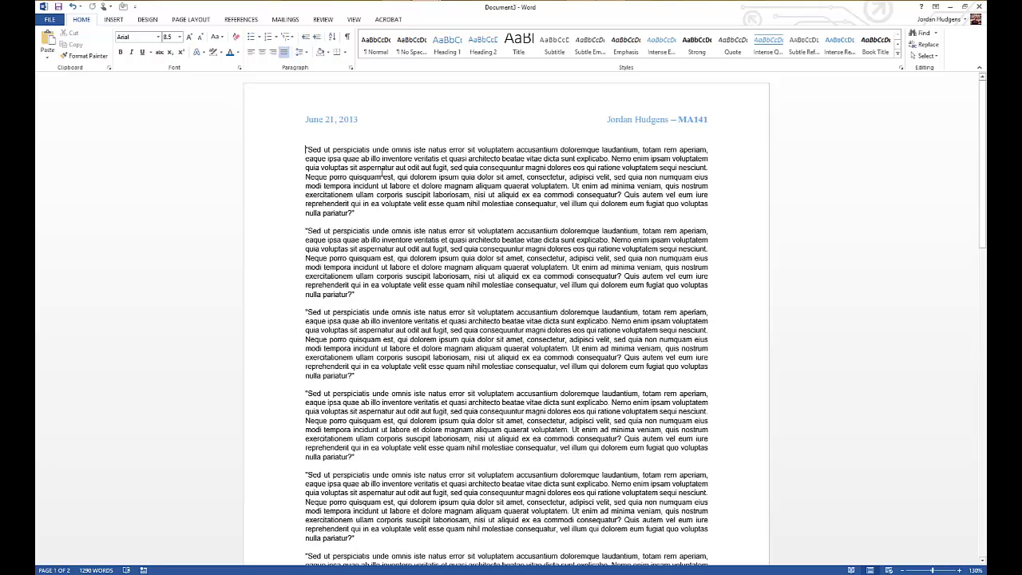
{"action": "key", "text": "Return"}
{"action": "key", "text": "Return"}
{"action": "key", "text": "Return"}
{"action": "key", "text": "Return"}
{"action": "key", "text": "Return"}
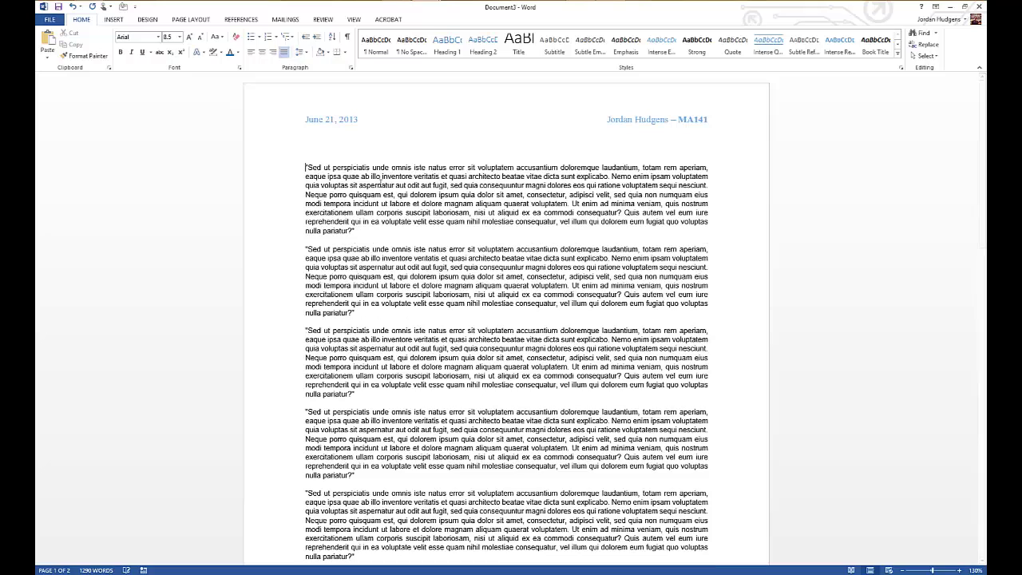
{"action": "key", "text": "Return"}
{"action": "key", "text": "Return"}
{"action": "key", "text": "Return"}
{"action": "key", "text": "Return"}
{"action": "key", "text": "Return"}
{"action": "key", "text": "Return"}
{"action": "key", "text": "Return"}
{"action": "key", "text": "Return"}
{"action": "key", "text": "Return"}
{"action": "key", "text": "Return"}
{"action": "key", "text": "Return"}
{"action": "key", "text": "Return"}
{"action": "key", "text": "Return"}
{"action": "key", "text": "Return"}
{"action": "key", "text": "Return"}
{"action": "key", "text": "Return"}
{"action": "key", "text": "Return"}
{"action": "key", "text": "Return"}
{"action": "key", "text": "Return"}
{"action": "key", "text": "Return"}
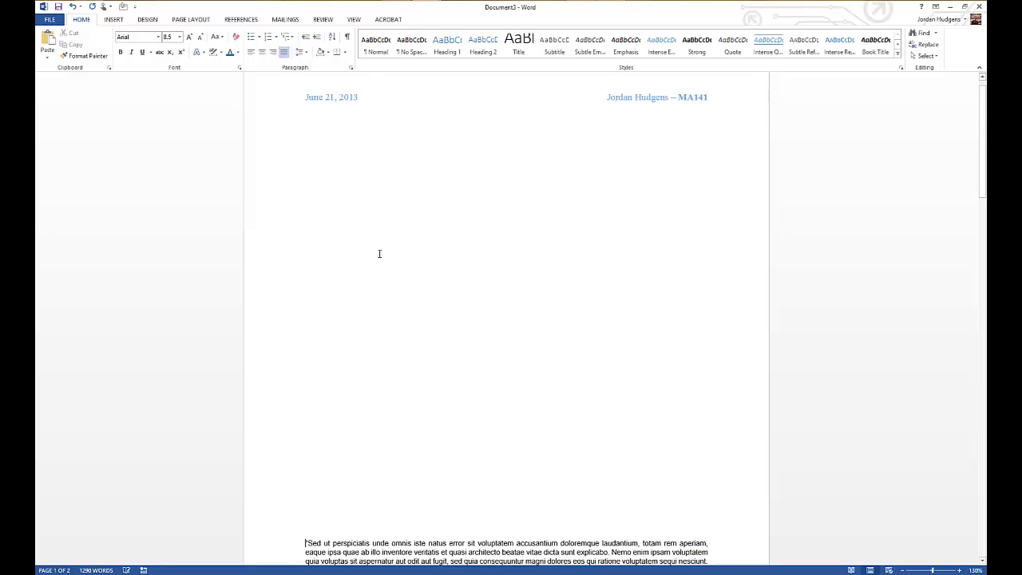
{"action": "key", "text": "Return"}
{"action": "key", "text": "Return"}
{"action": "key", "text": "Return"}
{"action": "key", "text": "Return"}
{"action": "key", "text": "Return"}
{"action": "key", "text": "Return"}
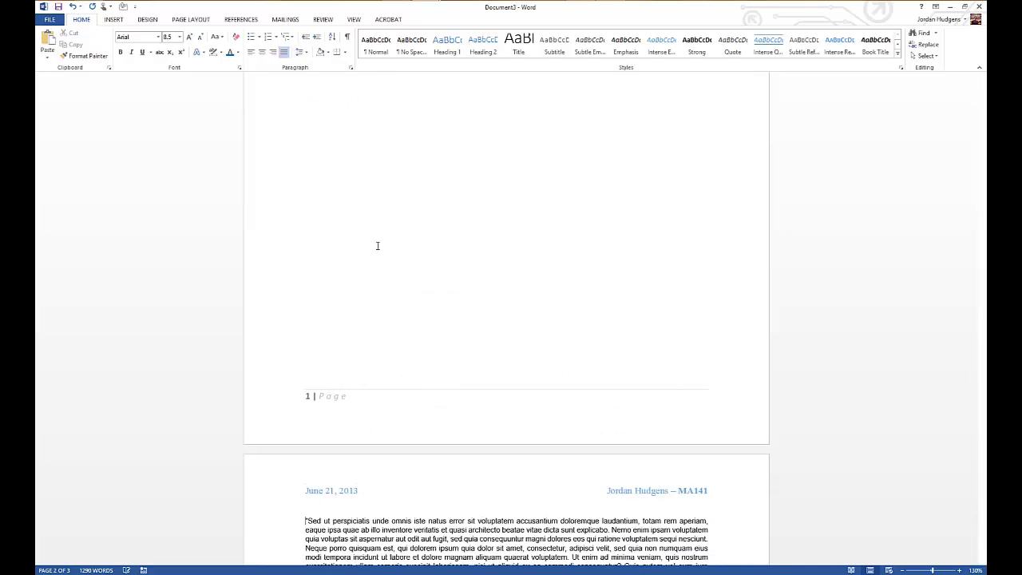
{"action": "key", "text": "Return"}
{"action": "key", "text": "Return"}
{"action": "key", "text": "Return"}
{"action": "key", "text": "Return"}
{"action": "key", "text": "Return"}
{"action": "key", "text": "Return"}
{"action": "key", "text": "Return"}
{"action": "key", "text": "Return"}
{"action": "key", "text": "Return"}
{"action": "key", "text": "Return"}
{"action": "key", "text": "Return"}
{"action": "key", "text": "Return"}
{"action": "key", "text": "Return"}
{"action": "key", "text": "Return"}
{"action": "key", "text": "Return"}
{"action": "scroll", "coordinate": [383, 228], "scroll_direction": "up", "scroll_amount": 2}
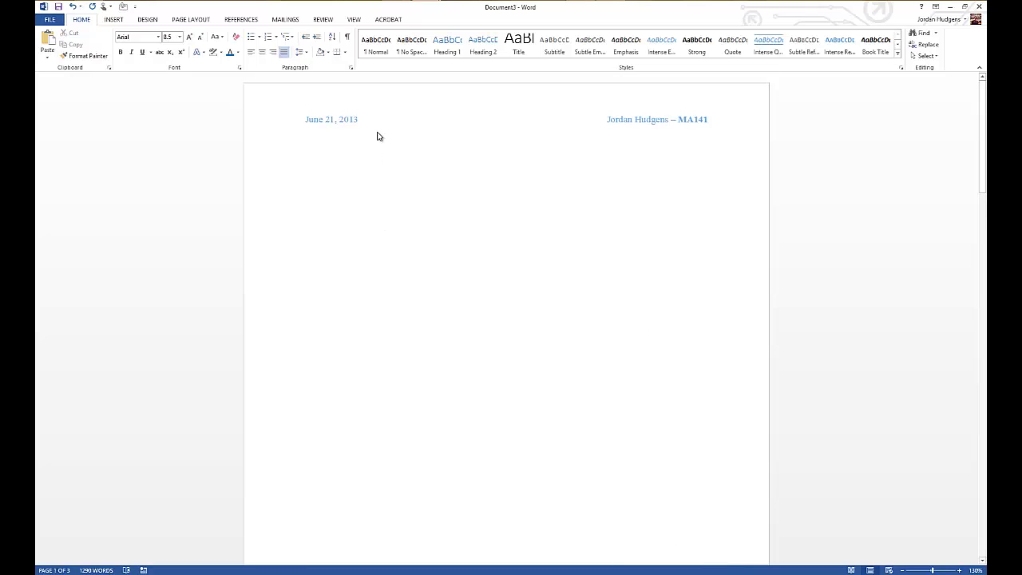
Clear the header line on page one and enable a different first-page header and footer
{"action": "double_click", "coordinate": [355, 120]}
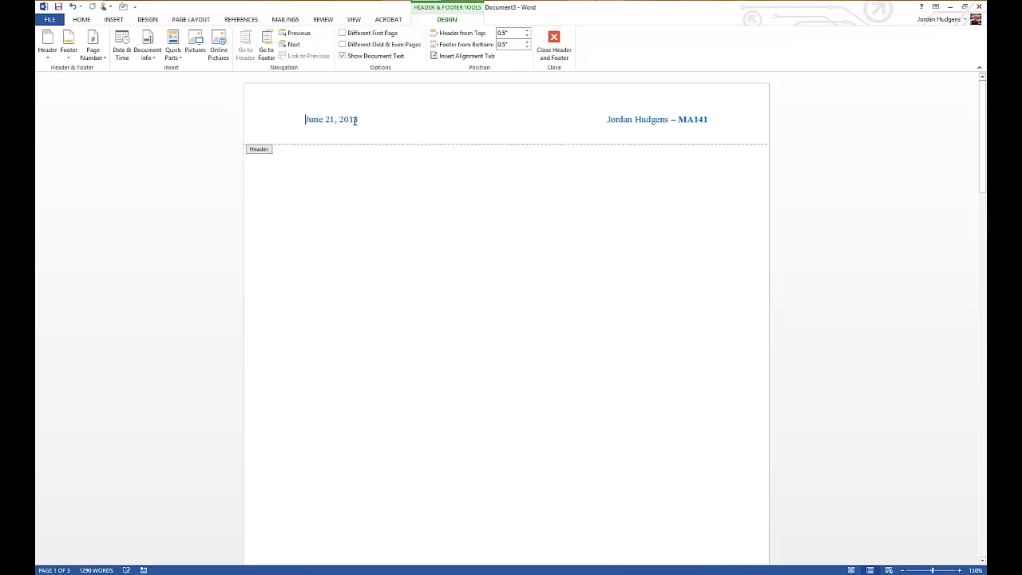
{"action": "triple_click", "coordinate": [419, 115]}
{"action": "key", "text": "BackSpace"}
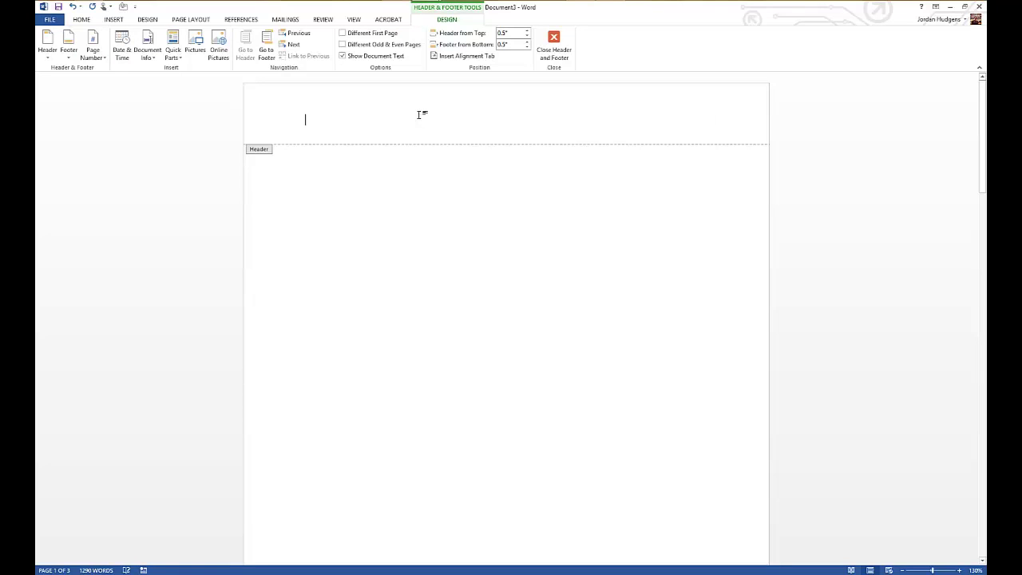
{"action": "left_click", "coordinate": [343, 34]}
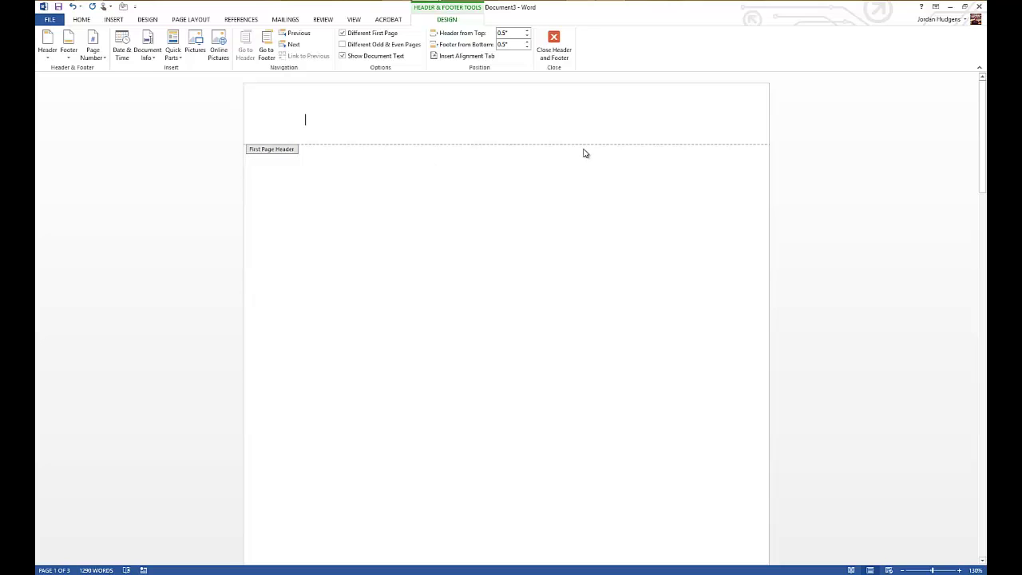
Fill the first-page header with "Cover Sheet" at the left margin, the author's full name centred and "MA141" at the right margin
{"action": "type", "text": "Cover "}
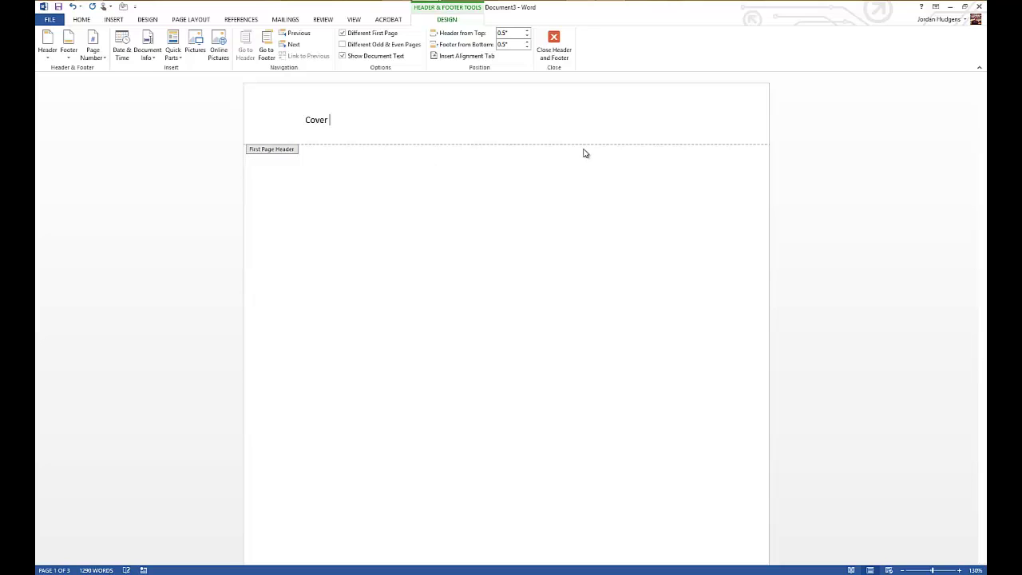
{"action": "type", "text": "Sheet"}
{"action": "key", "text": "Tab"}
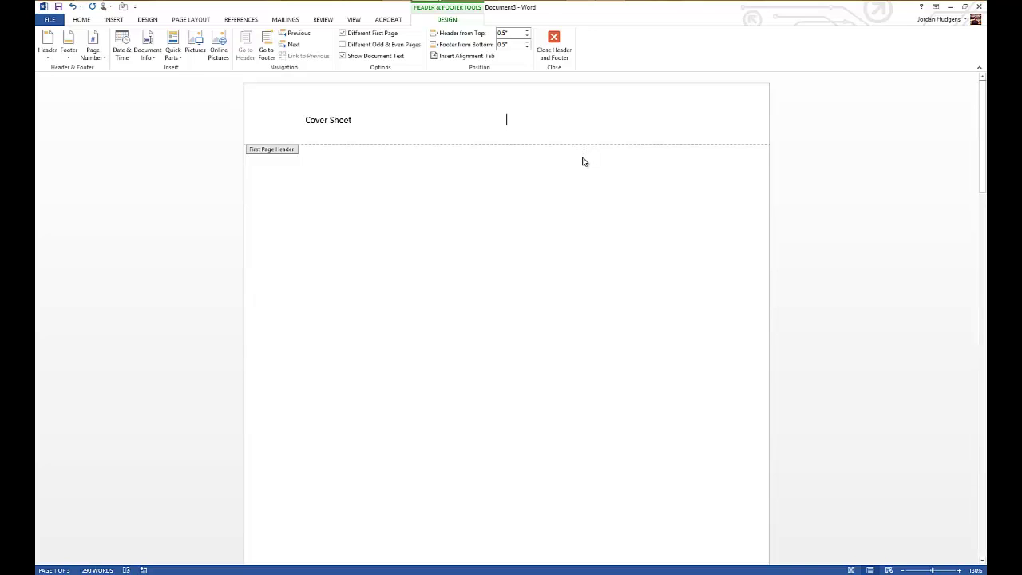
{"action": "type", "text": "Jordan Hudgens"}
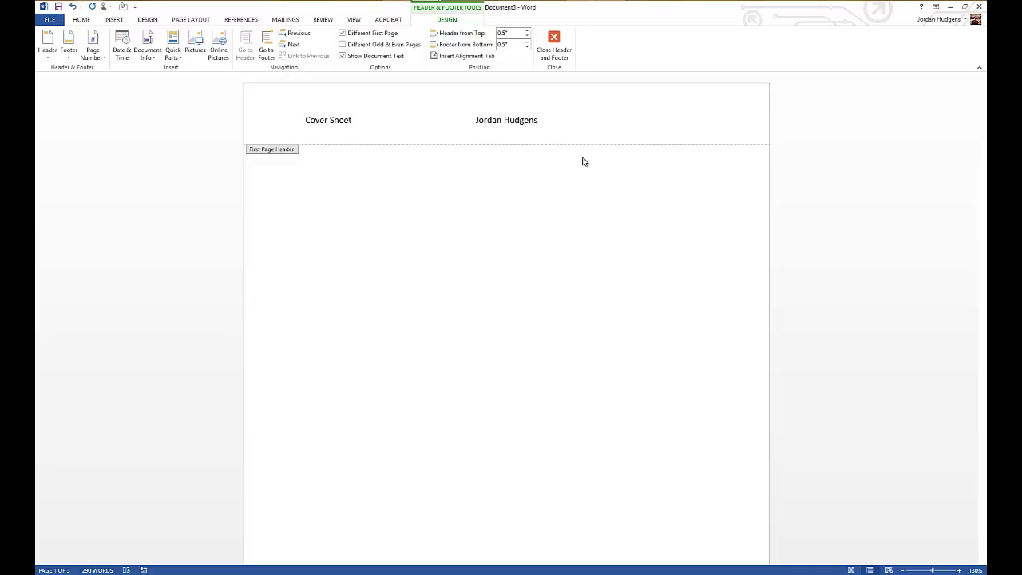
{"action": "key", "text": "Tab"}
{"action": "type", "text": "MA141"}
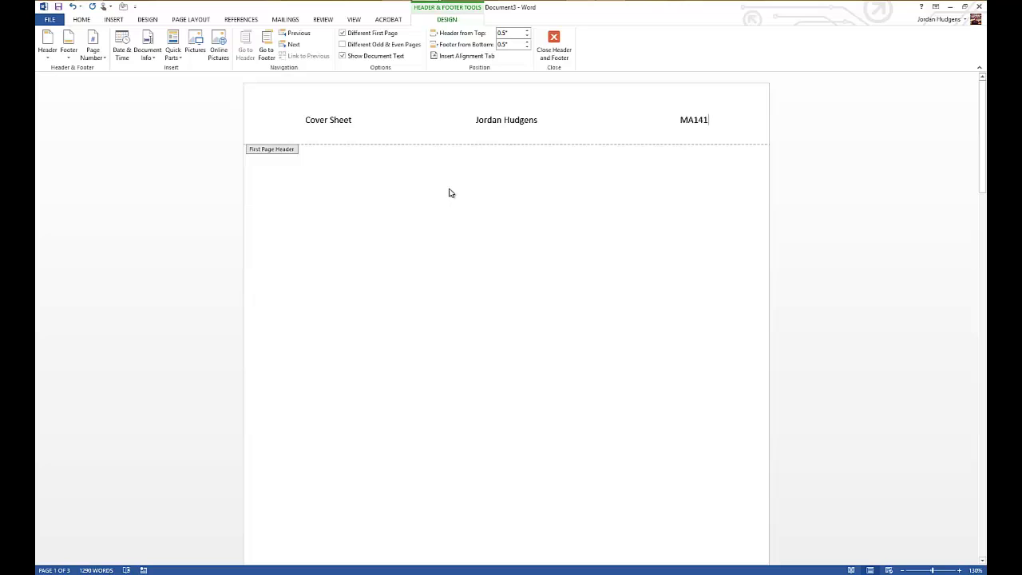
Format the whole first-page header line in blue Times New Roman and place the insertion point in the cover page's blank body
{"action": "triple_click", "coordinate": [443, 131]}
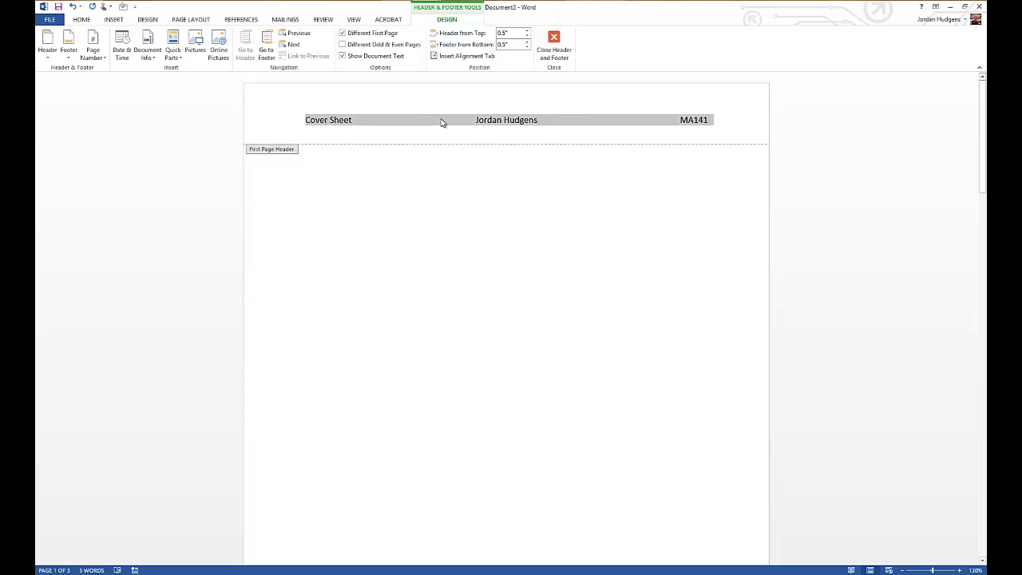
{"action": "right_click", "coordinate": [443, 120]}
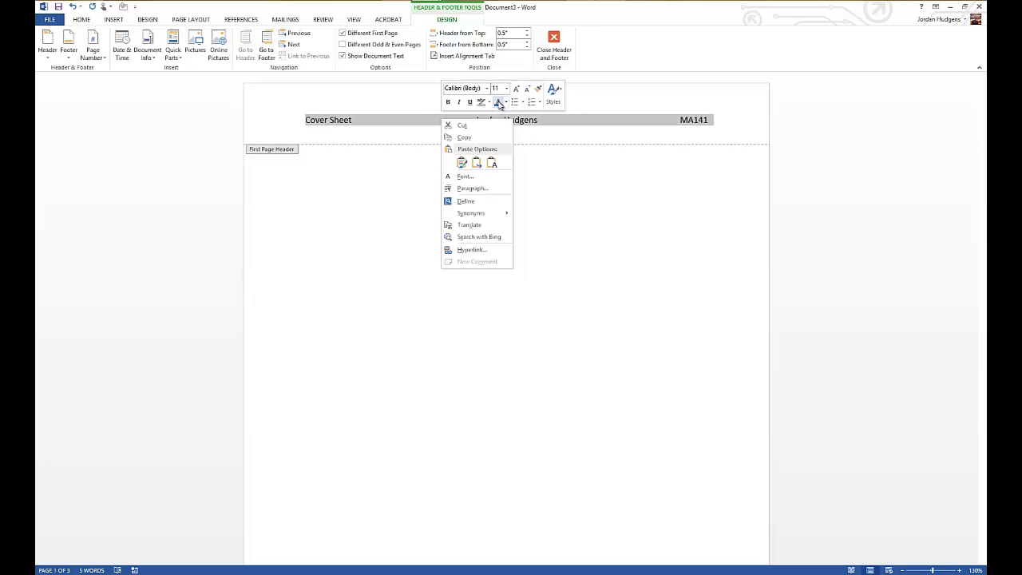
{"action": "left_click", "coordinate": [497, 101]}
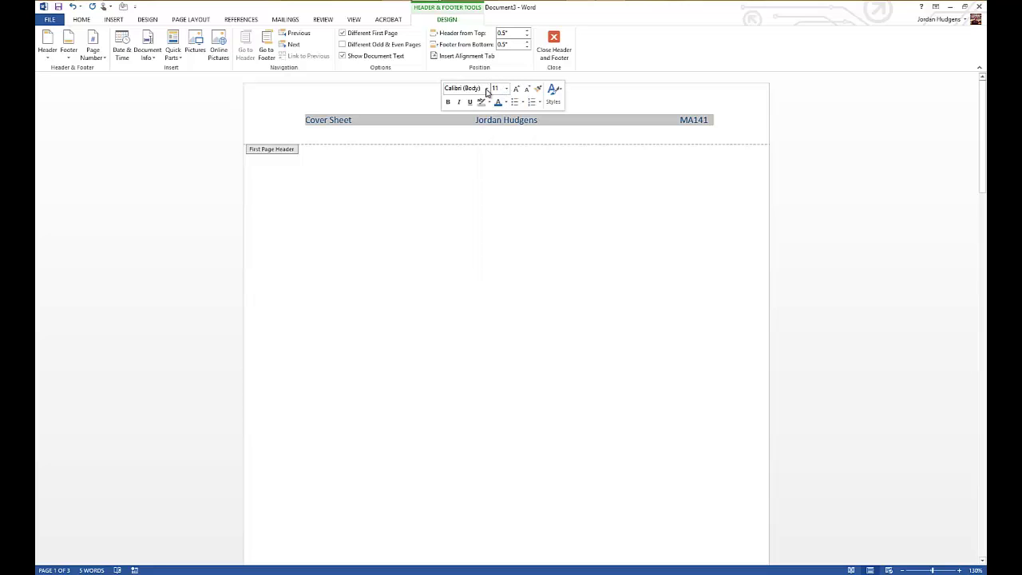
{"action": "left_click", "coordinate": [486, 88]}
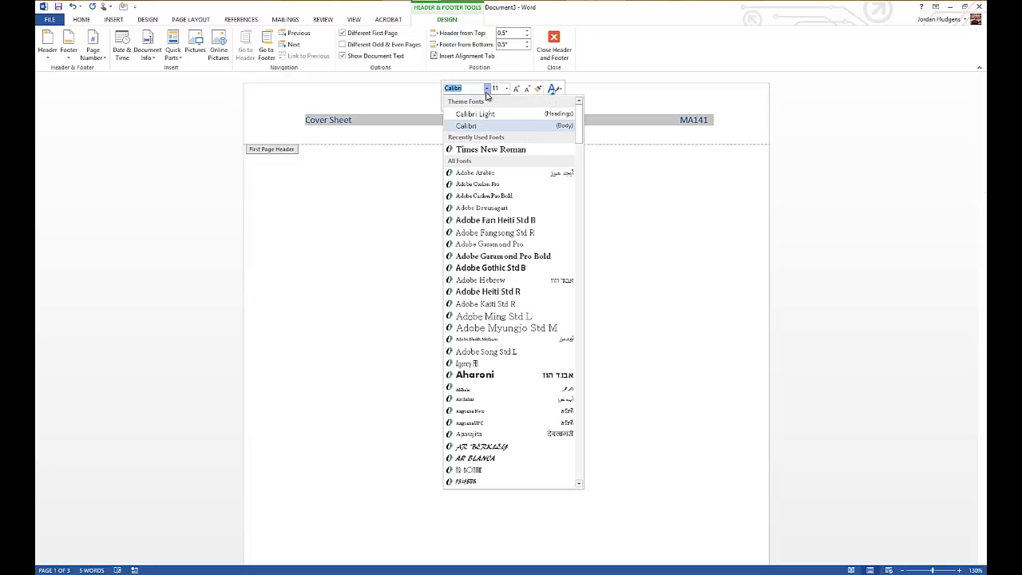
{"action": "left_click", "coordinate": [486, 149]}
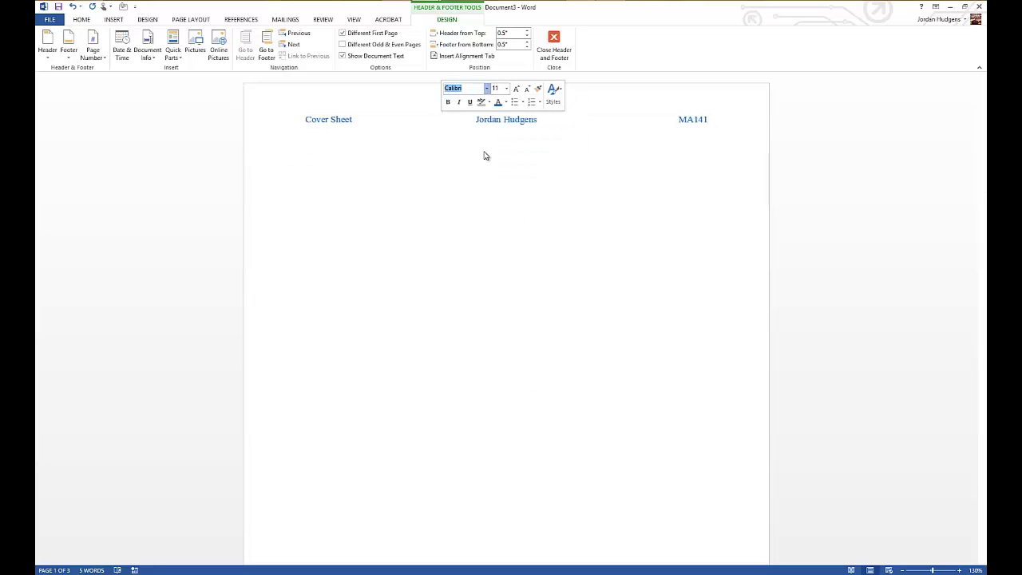
{"action": "double_click", "coordinate": [481, 251]}
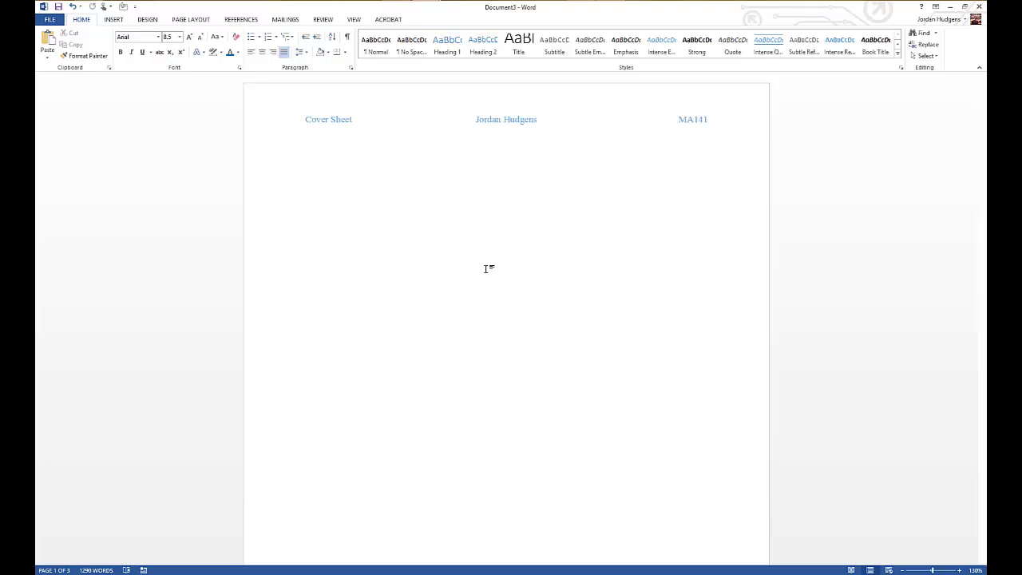
Enter the author's full name, "6/21/13" and "MA141" on separate lines in the cover page's body
{"action": "type", "text": "Jordan Hudgeb 21/"}
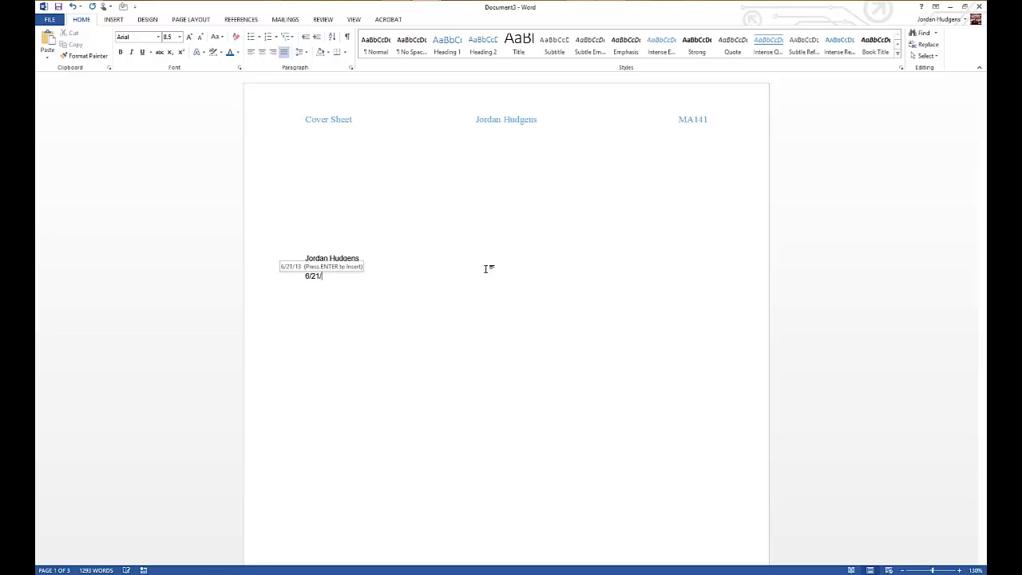
{"action": "type", "text": "13MA141"}
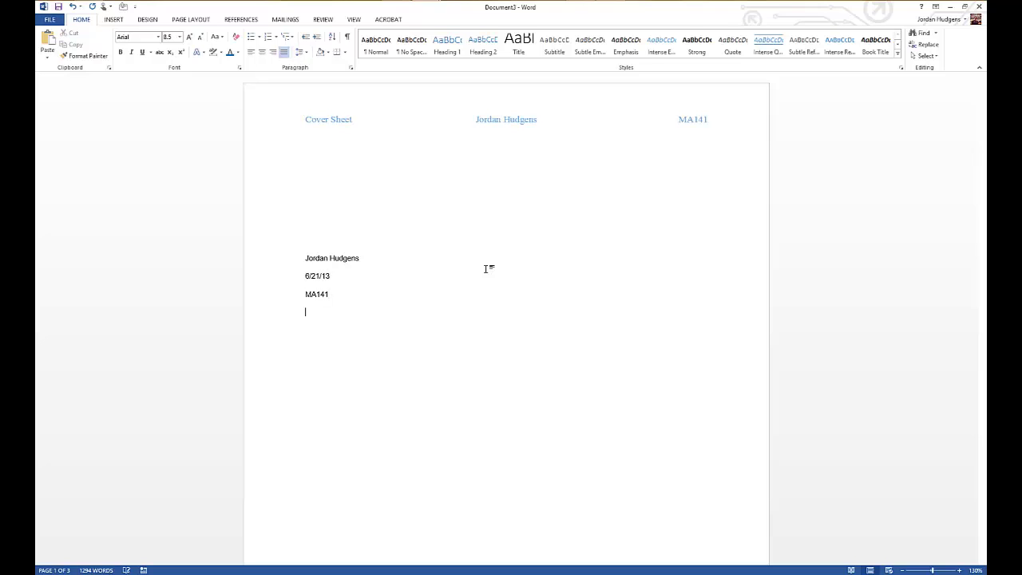
Add a line with "Instructor:" and the instructor's full name to the cover page, and centre all four body lines
{"action": "type", "text": "nstructor: John Smith"}
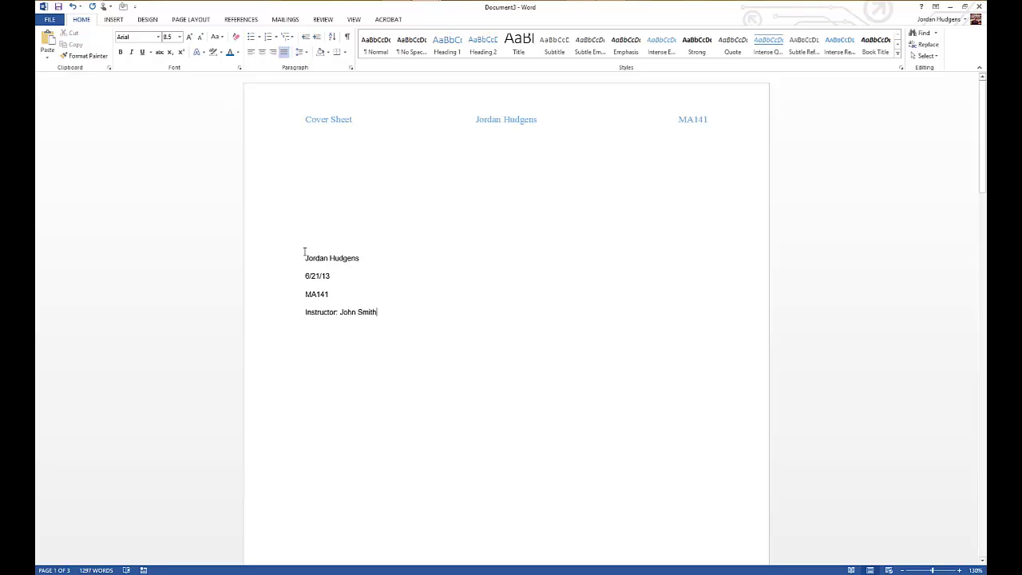
{"action": "left_click", "coordinate": [305, 257], "text": "shift"}
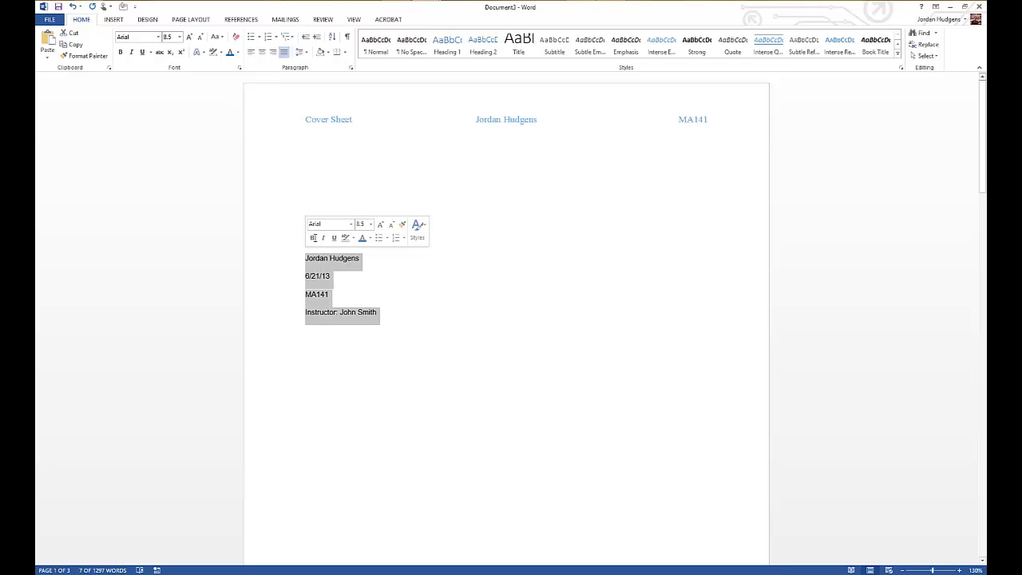
{"action": "left_click", "coordinate": [262, 52]}
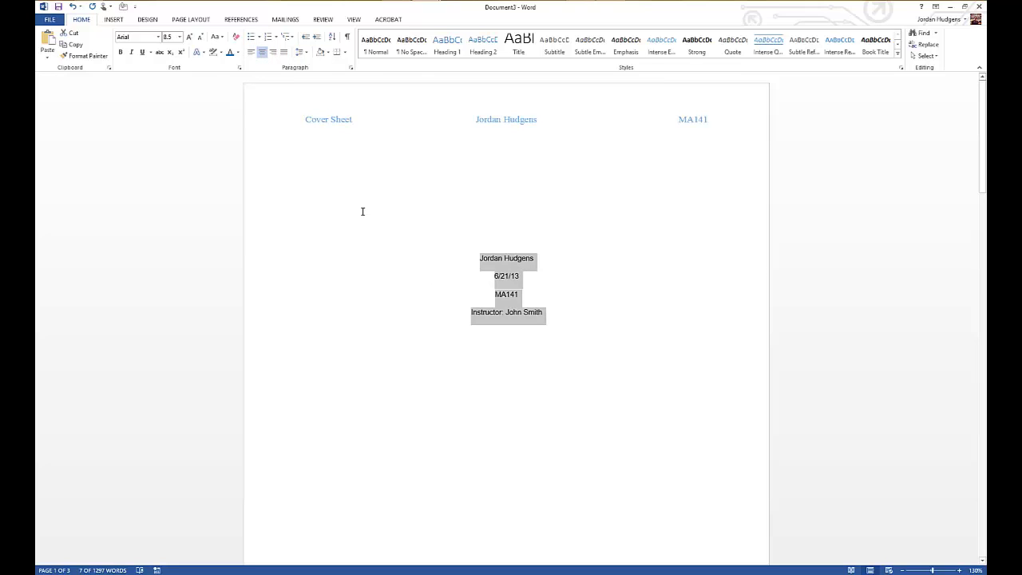
Set the four centred cover-page lines to 12 pt Times New Roman
{"action": "left_click", "coordinate": [180, 37]}
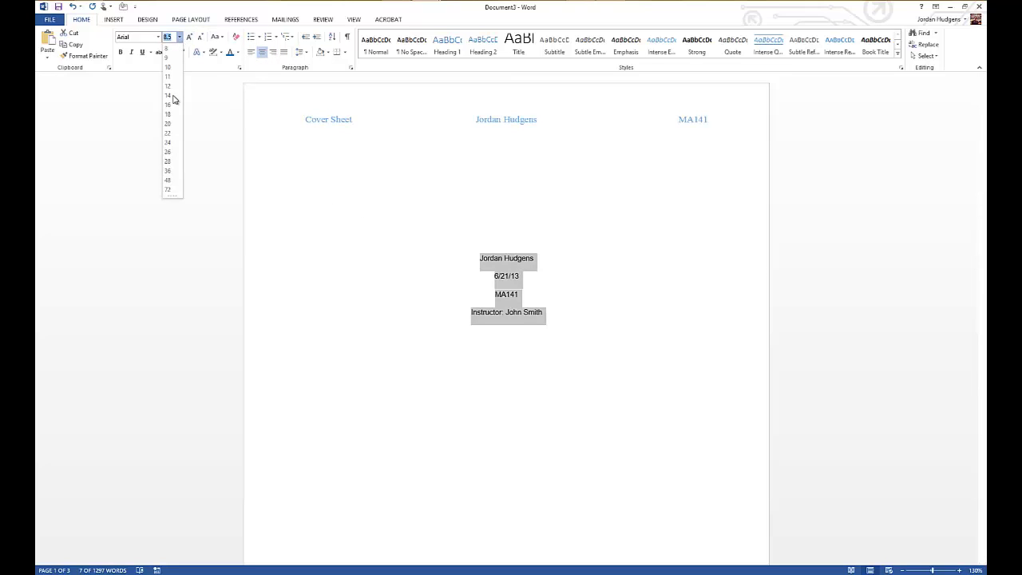
{"action": "left_click", "coordinate": [170, 90]}
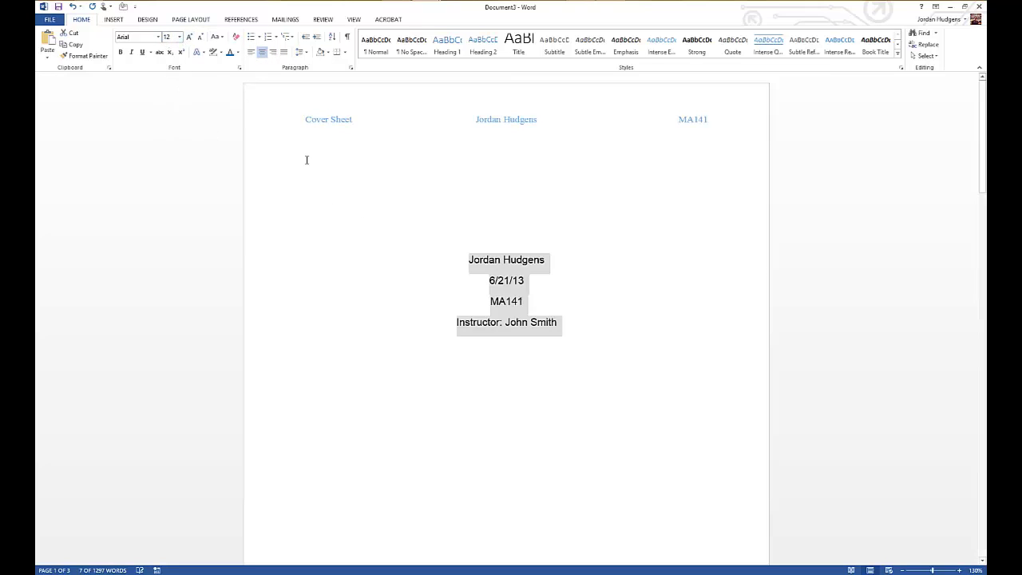
{"action": "left_click", "coordinate": [159, 37]}
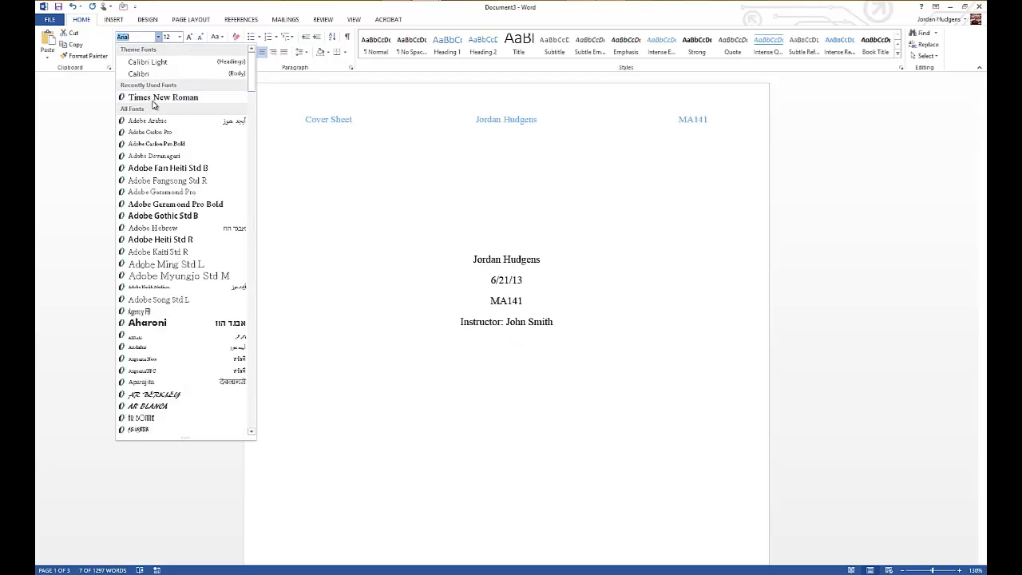
{"action": "left_click", "coordinate": [163, 97]}
{"action": "left_click", "coordinate": [416, 227]}
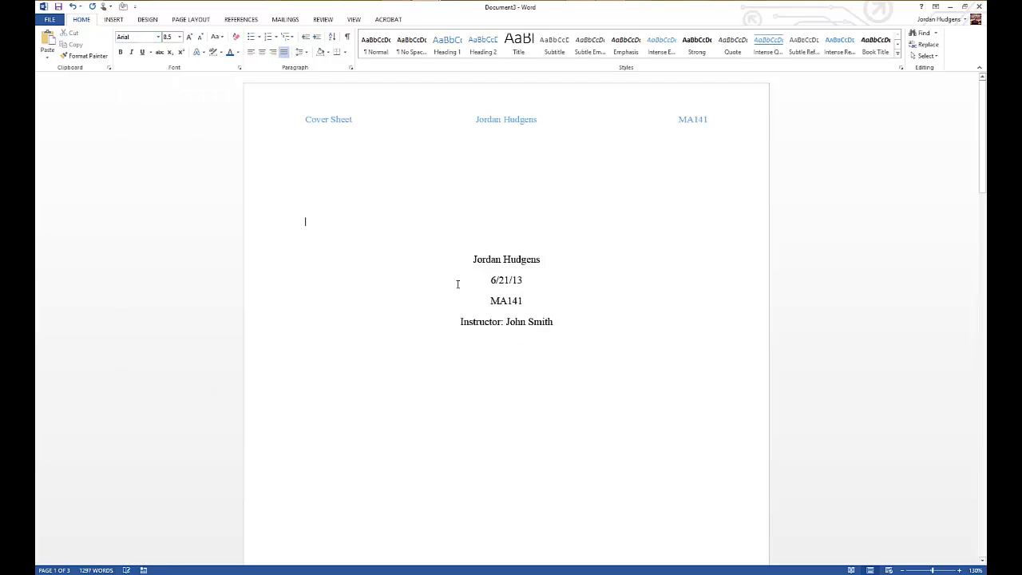
Delete the blank lines above the first paragraph on page two so the body text starts at the top margin
{"action": "scroll", "coordinate": [457, 284], "scroll_direction": "down", "scroll_amount": 8}
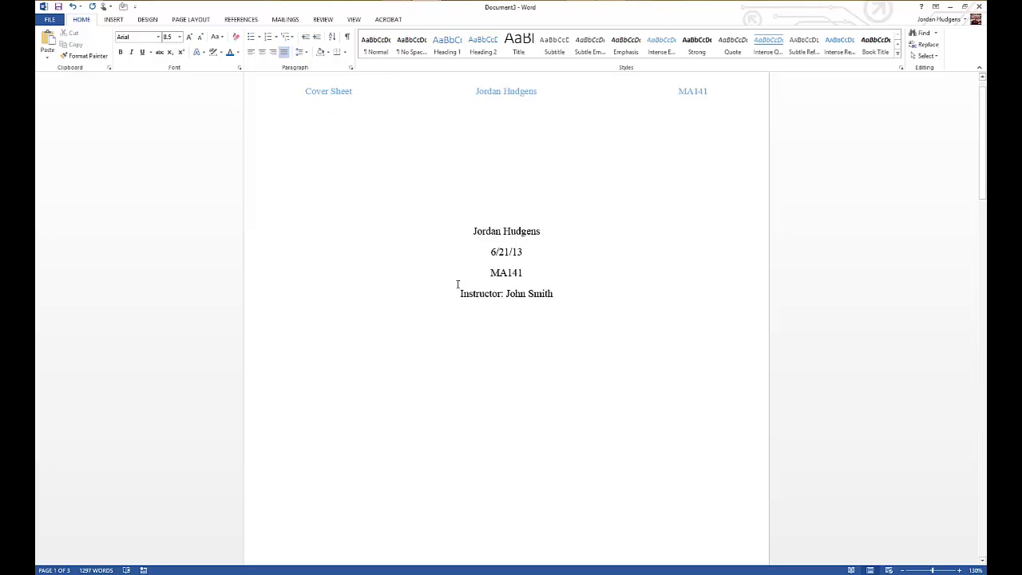
{"action": "scroll", "coordinate": [456, 280], "scroll_direction": "down", "scroll_amount": 4}
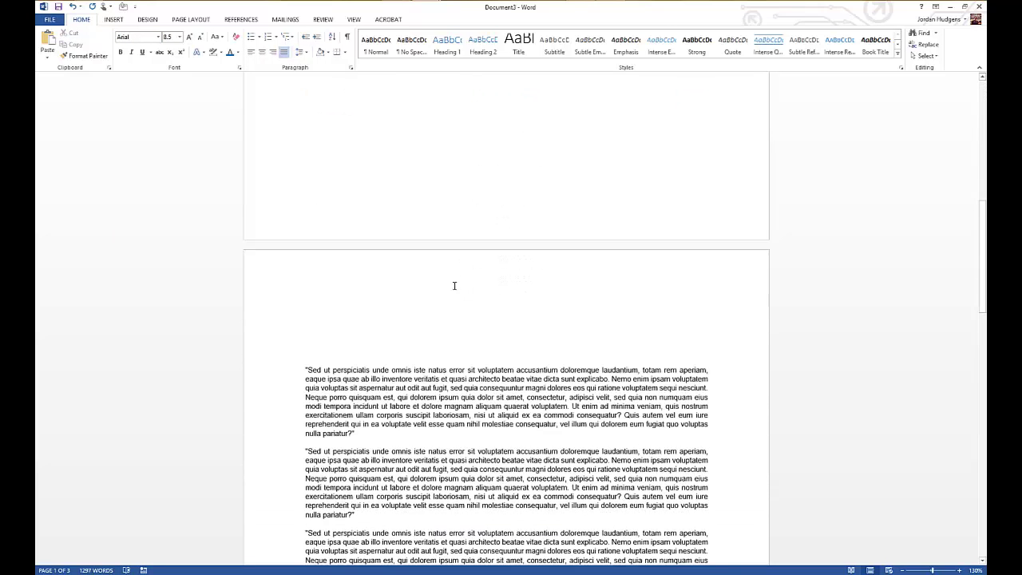
{"action": "scroll", "coordinate": [436, 273], "scroll_direction": "up", "scroll_amount": 12}
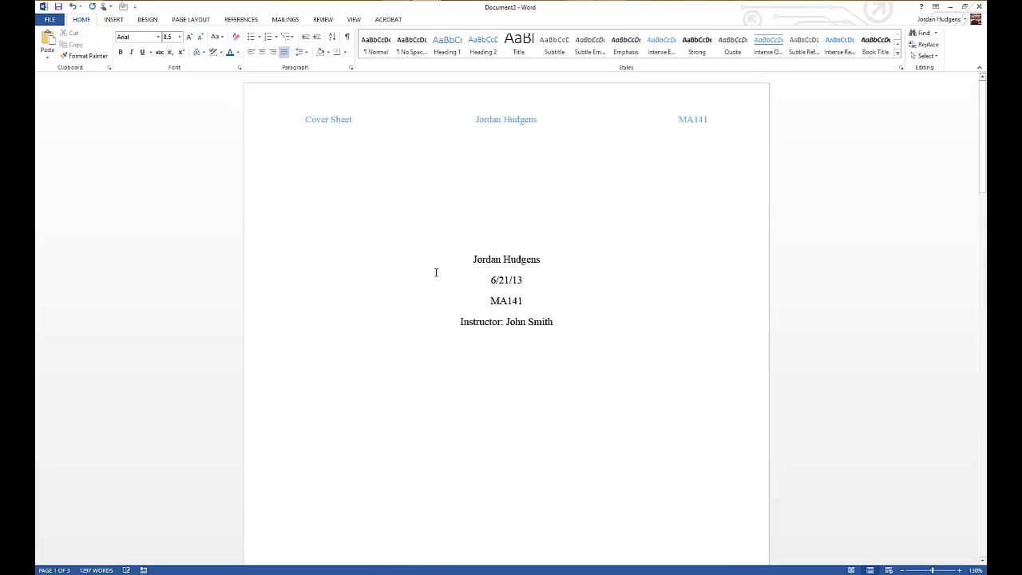
{"action": "scroll", "coordinate": [436, 273], "scroll_direction": "down", "scroll_amount": 10}
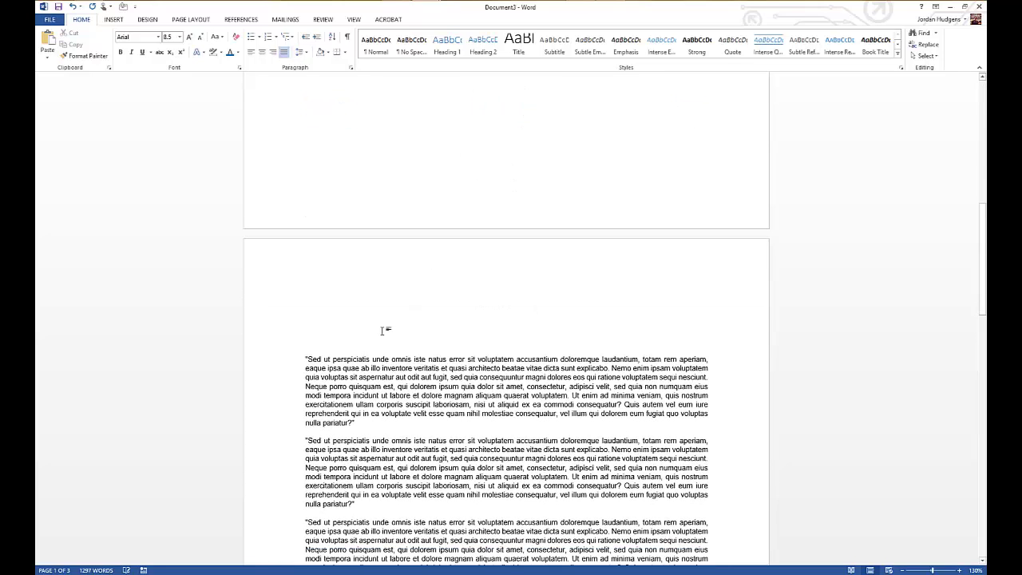
{"action": "left_click", "coordinate": [384, 330]}
{"action": "key", "text": "BackSpace"}
{"action": "key", "text": "BackSpace"}
{"action": "key", "text": "BackSpace"}
{"action": "key", "text": "Delete"}
{"action": "key", "text": "Delete"}
{"action": "key", "text": "Delete"}
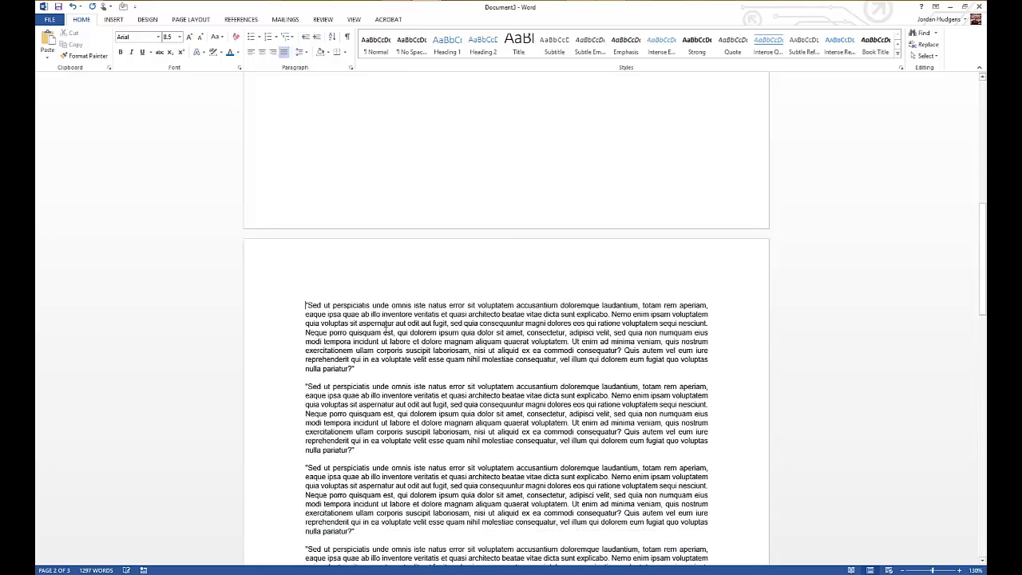
Examine the header area and page-number footer of page two and the start of page three
{"action": "scroll", "coordinate": [384, 323], "scroll_direction": "down", "scroll_amount": 10}
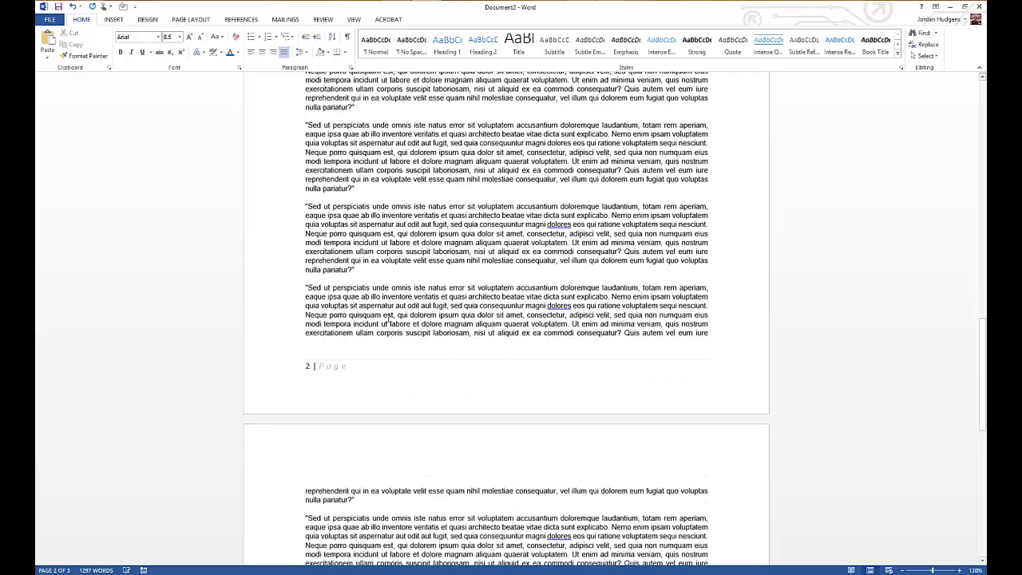
{"action": "scroll", "coordinate": [390, 327], "scroll_direction": "up", "scroll_amount": 10}
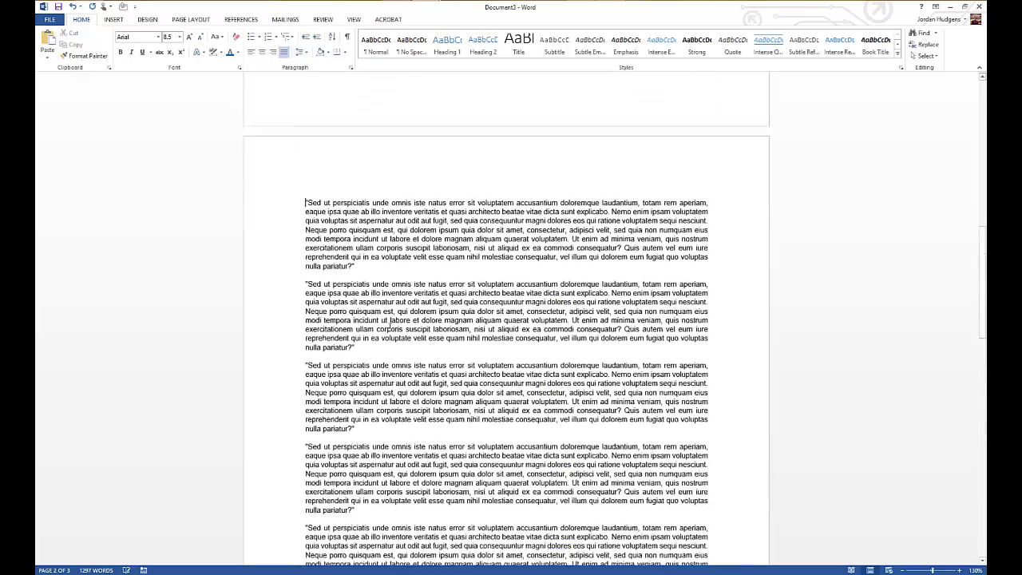
{"action": "scroll", "coordinate": [390, 326], "scroll_direction": "up", "scroll_amount": 3}
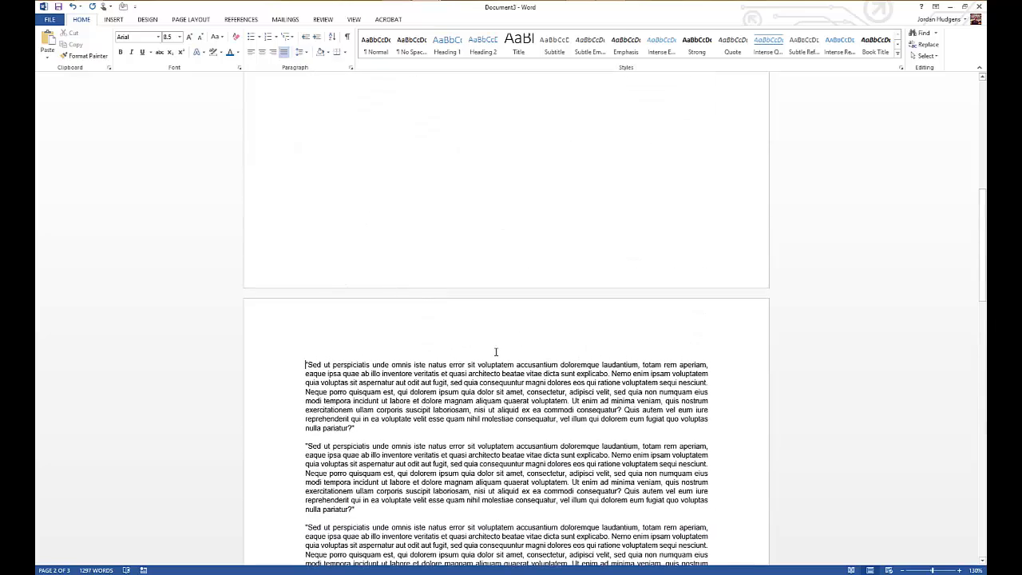
{"action": "scroll", "coordinate": [495, 351], "scroll_direction": "down", "scroll_amount": 10}
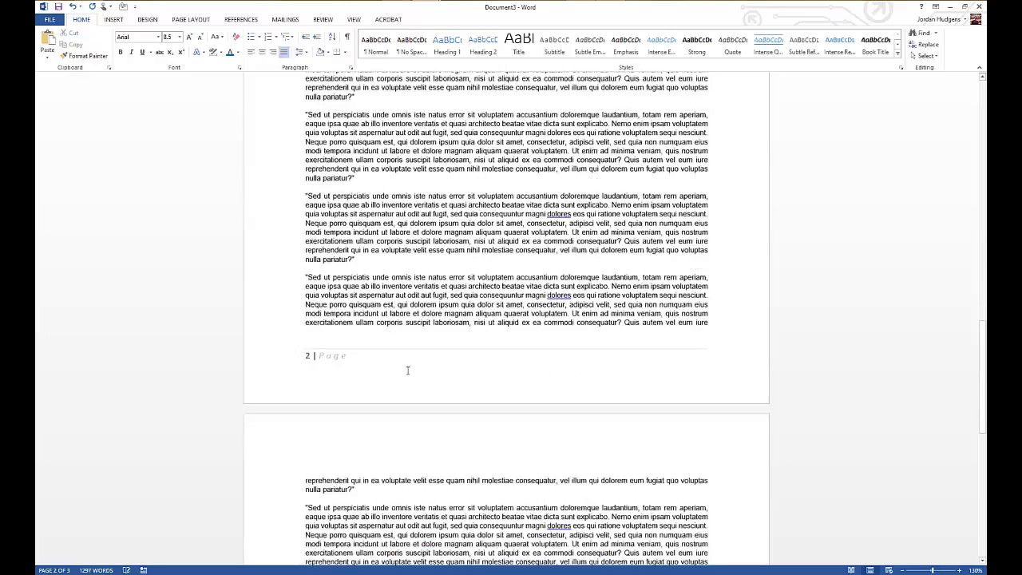
{"action": "scroll", "coordinate": [397, 272], "scroll_direction": "up", "scroll_amount": 10}
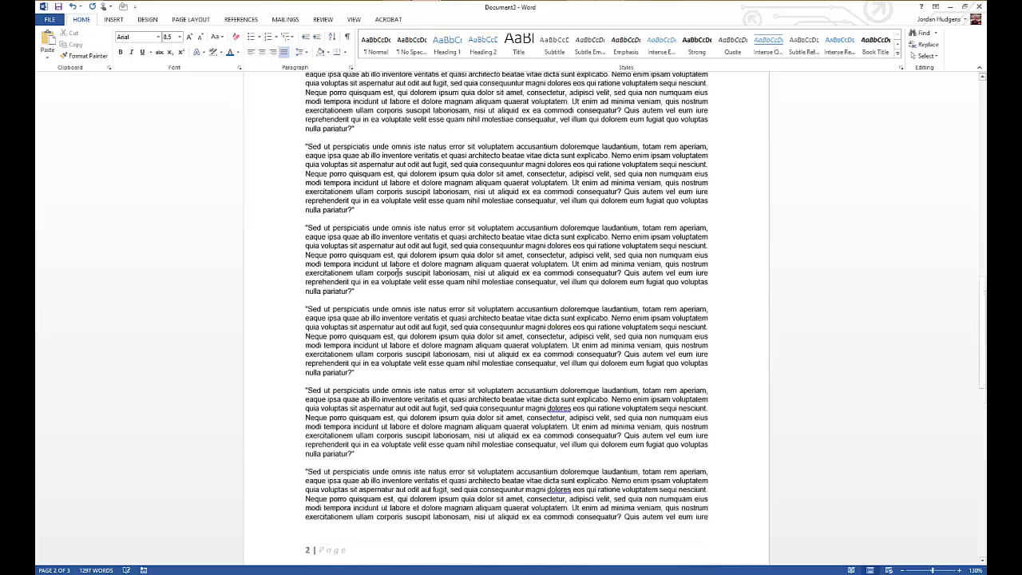
{"action": "scroll", "coordinate": [406, 210], "scroll_direction": "up", "scroll_amount": 1}
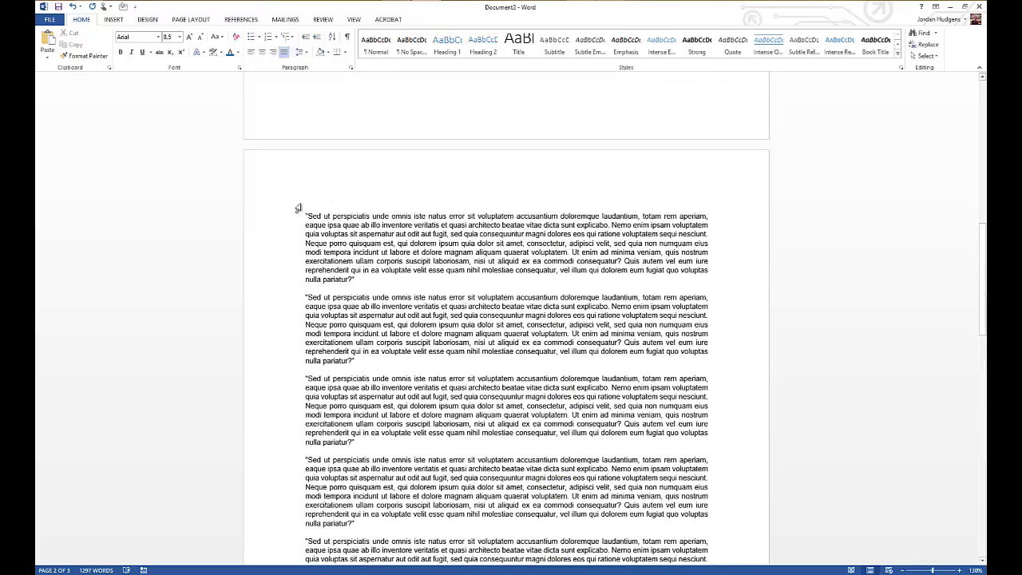
{"action": "scroll", "coordinate": [411, 192], "scroll_direction": "down", "scroll_amount": 2}
{"action": "scroll", "coordinate": [410, 192], "scroll_direction": "down", "scroll_amount": 2}
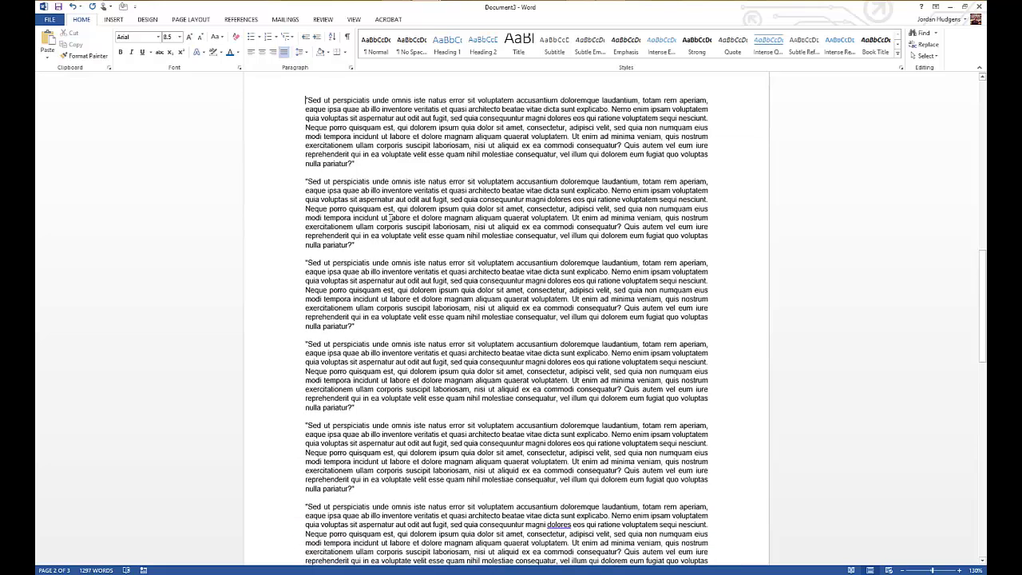
Insert a Blank (Three Columns) header on page two and remove its left and centre placeholders
{"action": "left_click", "coordinate": [113, 19]}
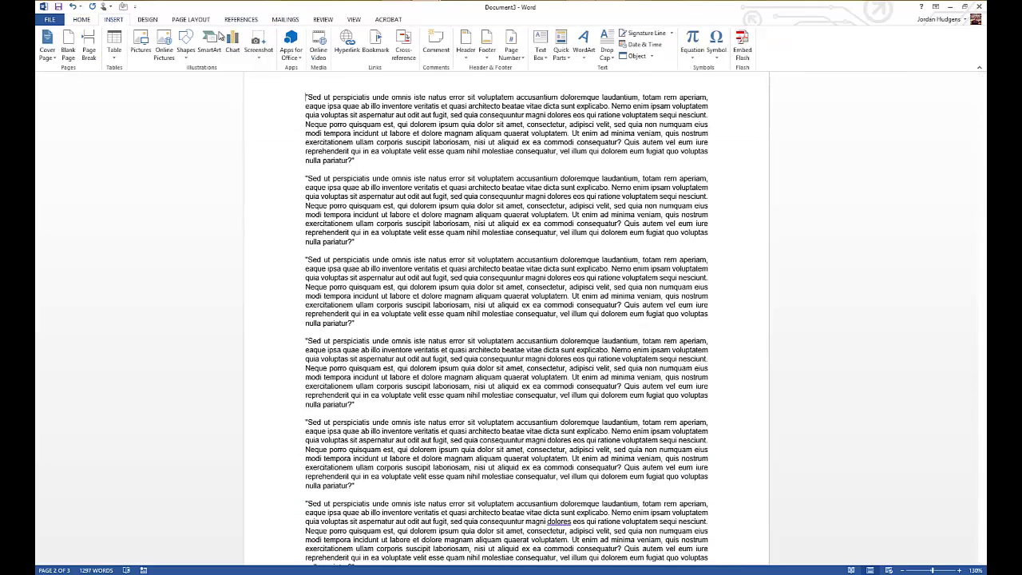
{"action": "left_click", "coordinate": [467, 54]}
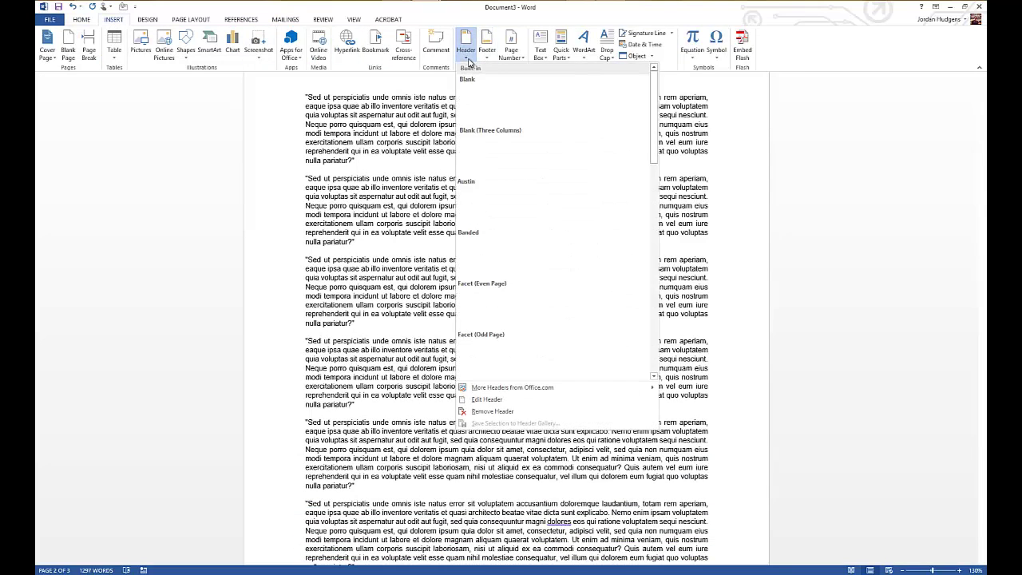
{"action": "left_click", "coordinate": [533, 158]}
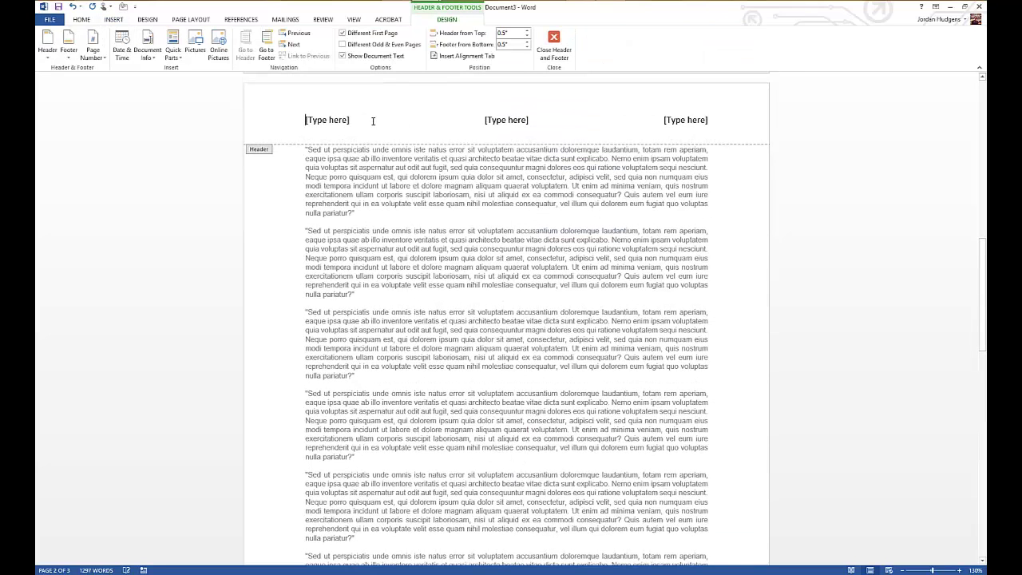
{"action": "key", "text": "Delete"}
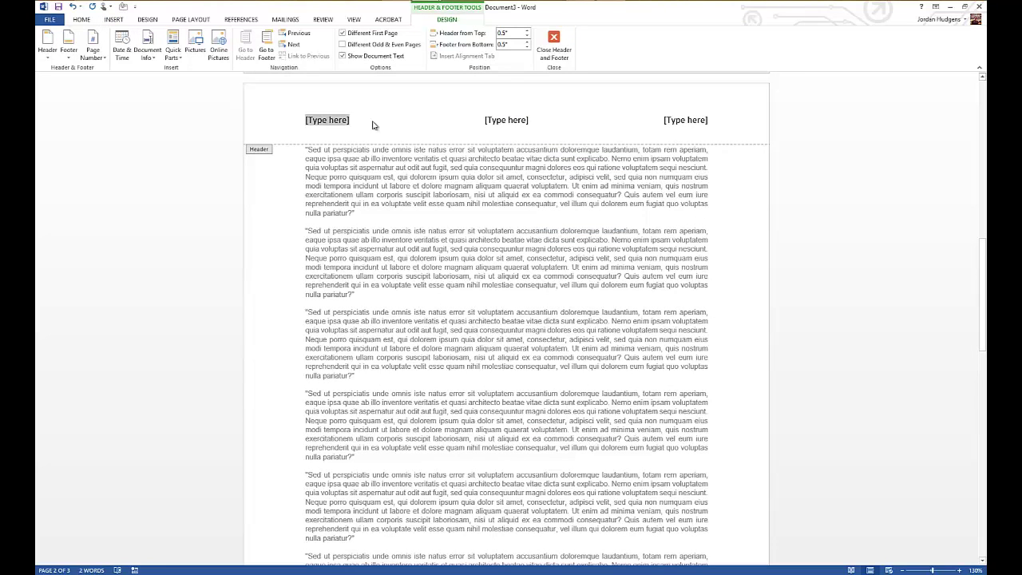
{"action": "key", "text": "Delete"}
{"action": "key", "text": "Tab"}
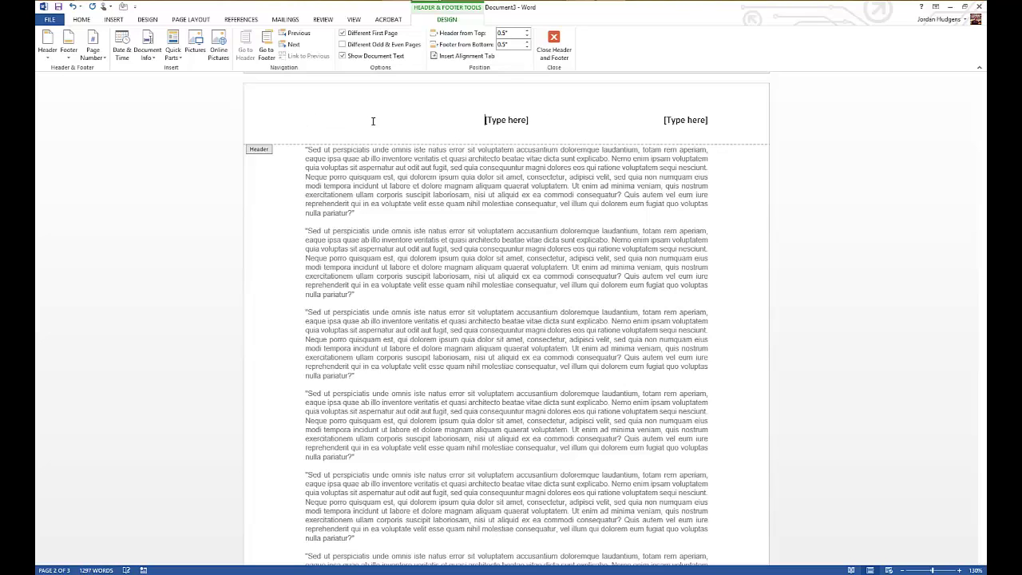
{"action": "key", "text": "Delete"}
{"action": "key", "text": "Delete"}
{"action": "key", "text": "Return"}
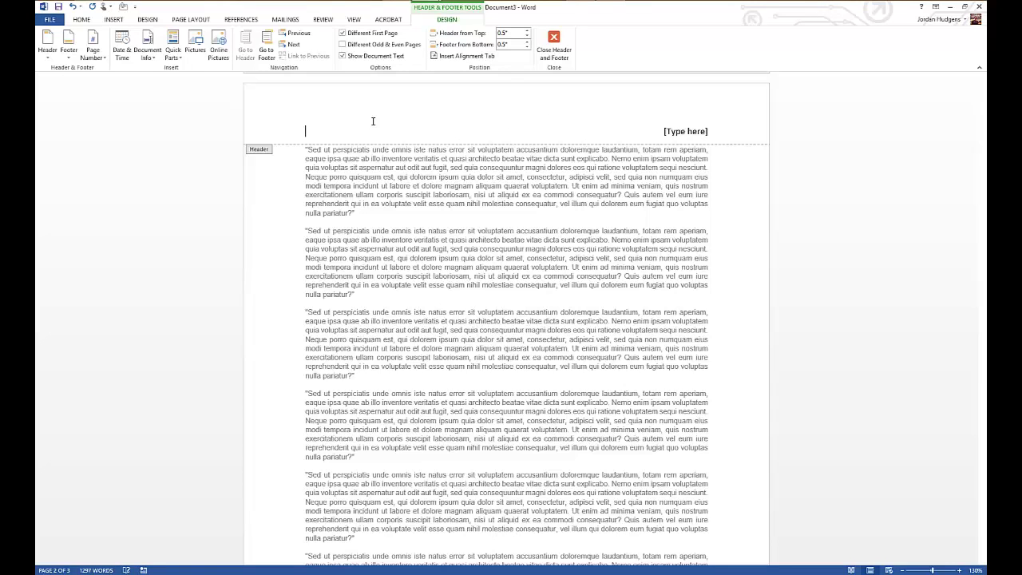
{"action": "key", "text": "BackSpace"}
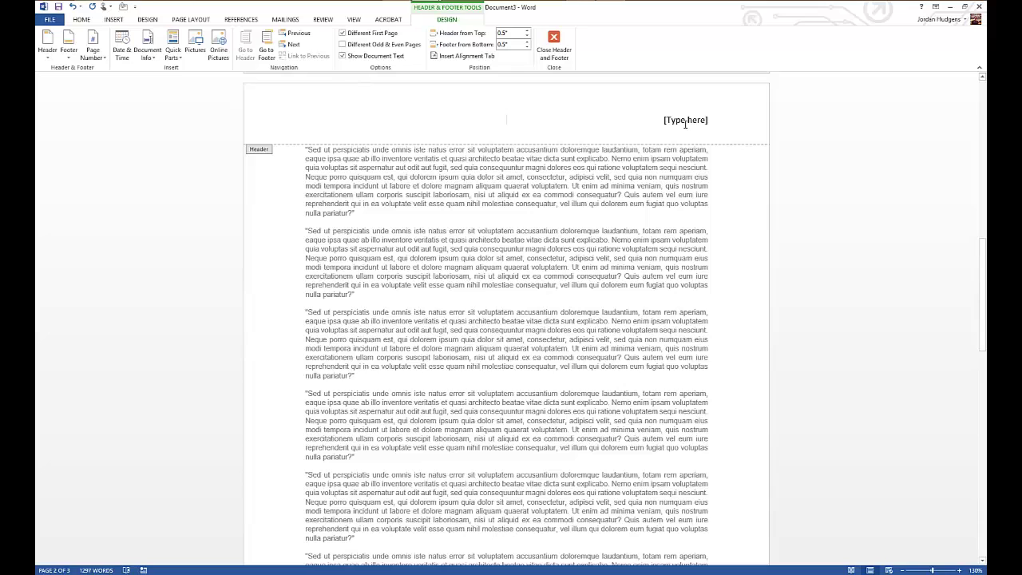
Replace the remaining right-aligned header placeholder on page two with the author's full name followed by "– MA141"
{"action": "left_click", "coordinate": [684, 123]}
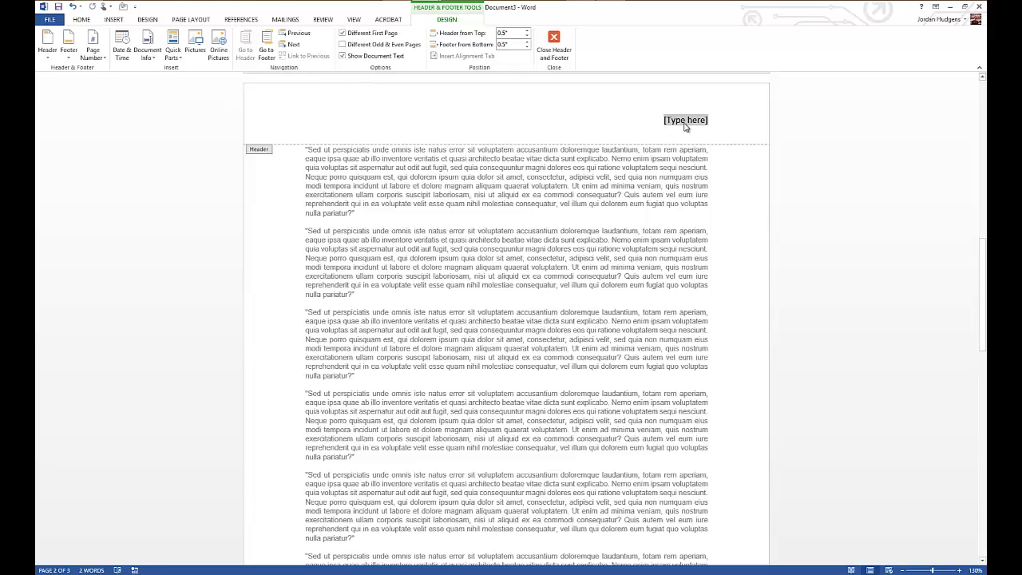
{"action": "type", "text": "Jordan Hudgen"}
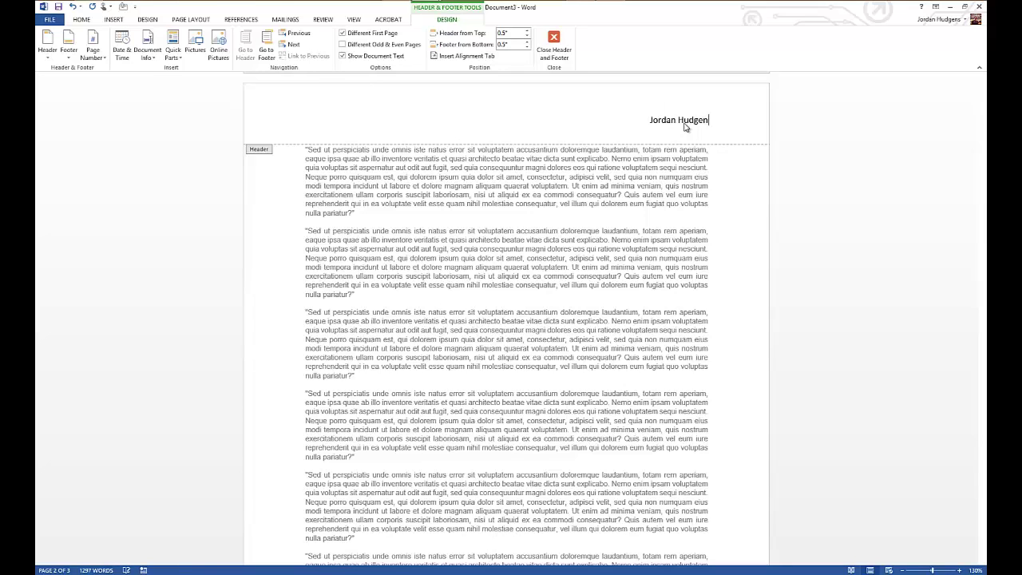
{"action": "type", "text": "s -"}
{"action": "type", "text": " MA"}
{"action": "type", "text": "141"}
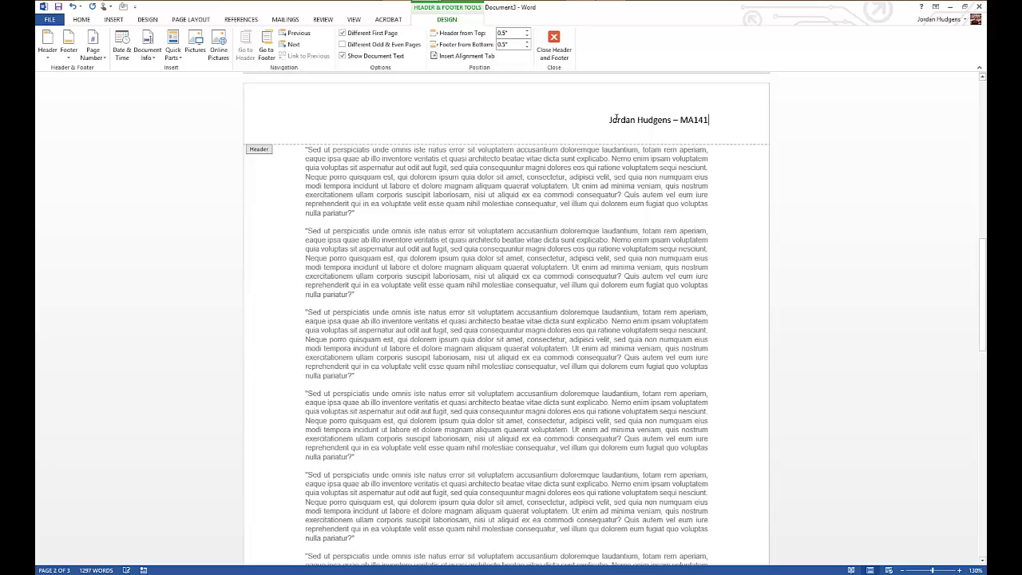
Format the page-two header line in blue Times New Roman, return to the body text and compare it with the cover page's header
{"action": "triple_click", "coordinate": [612, 119]}
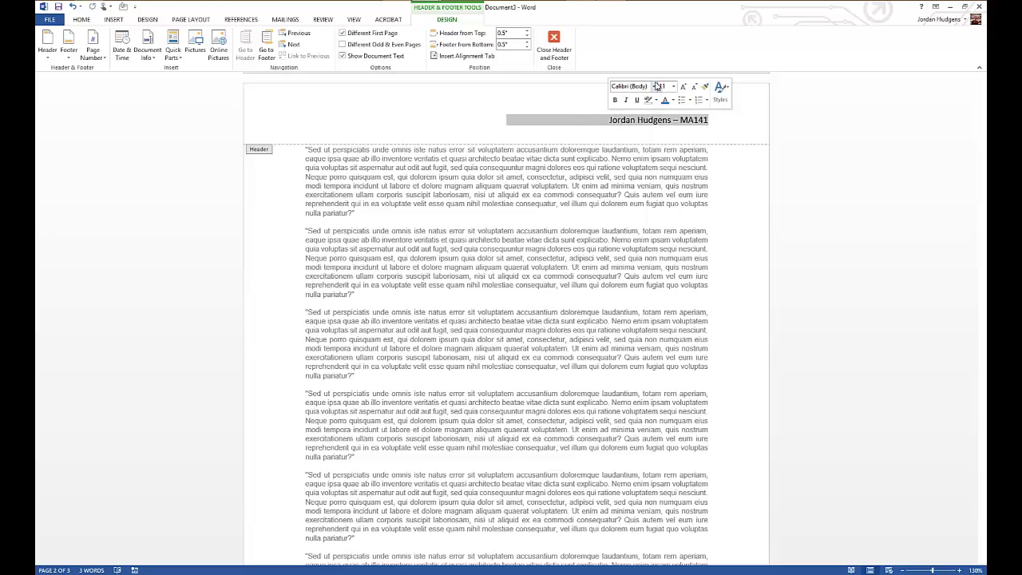
{"action": "left_click", "coordinate": [654, 87]}
{"action": "left_click", "coordinate": [647, 146]}
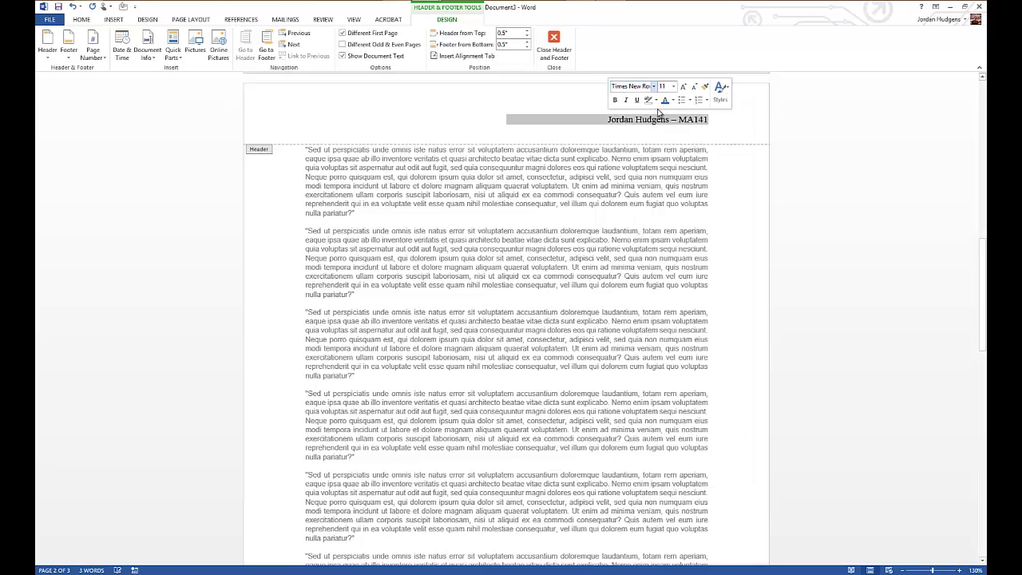
{"action": "double_click", "coordinate": [629, 276]}
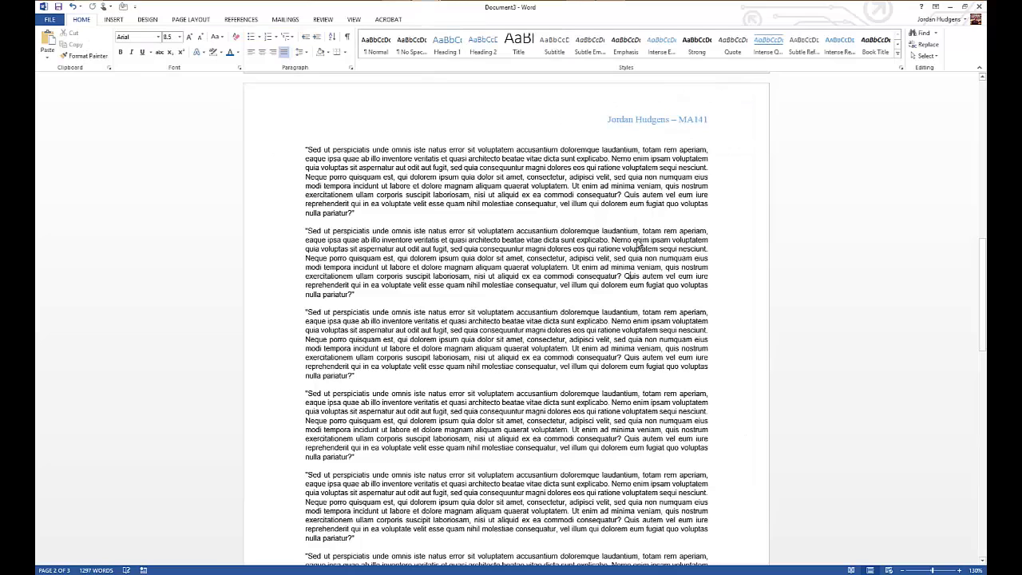
{"action": "scroll", "coordinate": [636, 239], "scroll_direction": "up", "scroll_amount": 15}
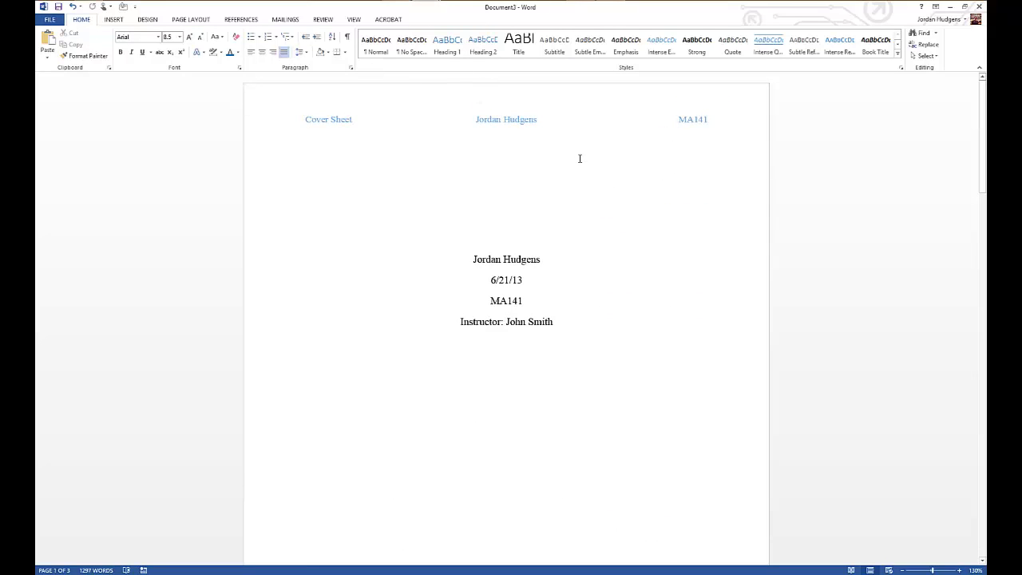
{"action": "scroll", "coordinate": [580, 159], "scroll_direction": "down", "scroll_amount": 12}
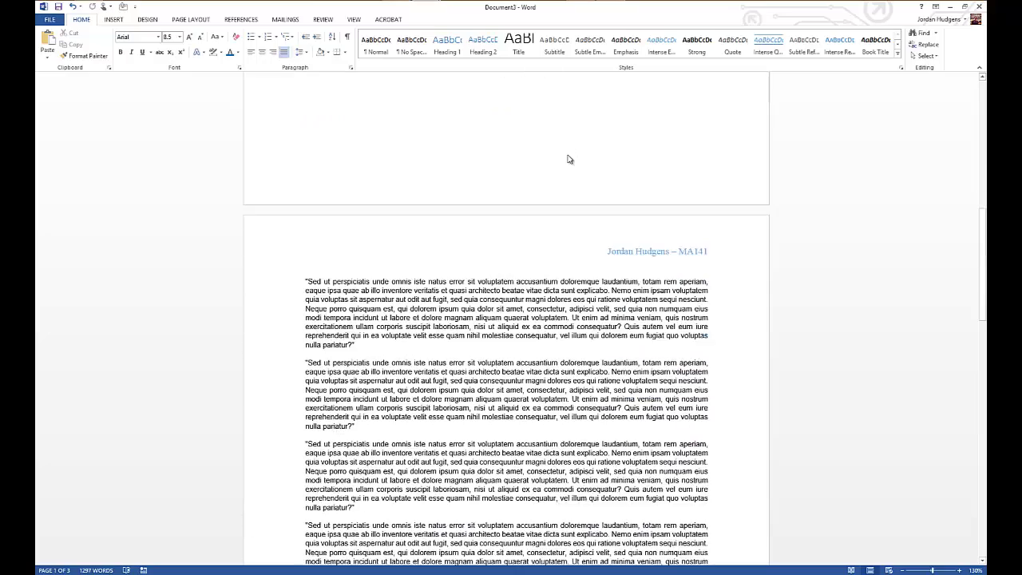
{"action": "scroll", "coordinate": [568, 159], "scroll_direction": "down", "scroll_amount": 3}
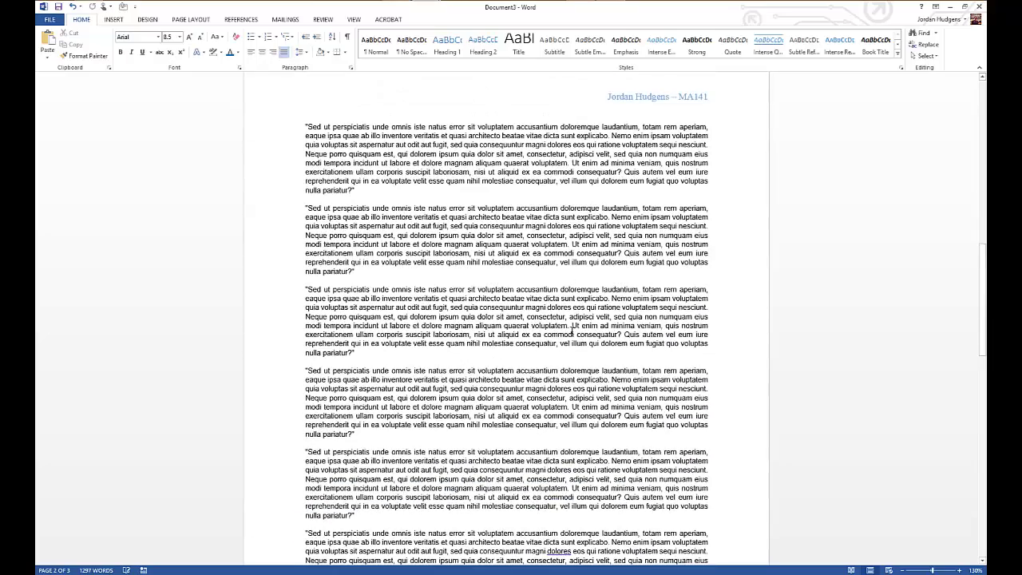
Examine the headers and page-number footers on pages two and three to check that they carry through the document
{"action": "scroll", "coordinate": [572, 329], "scroll_direction": "down", "scroll_amount": 11}
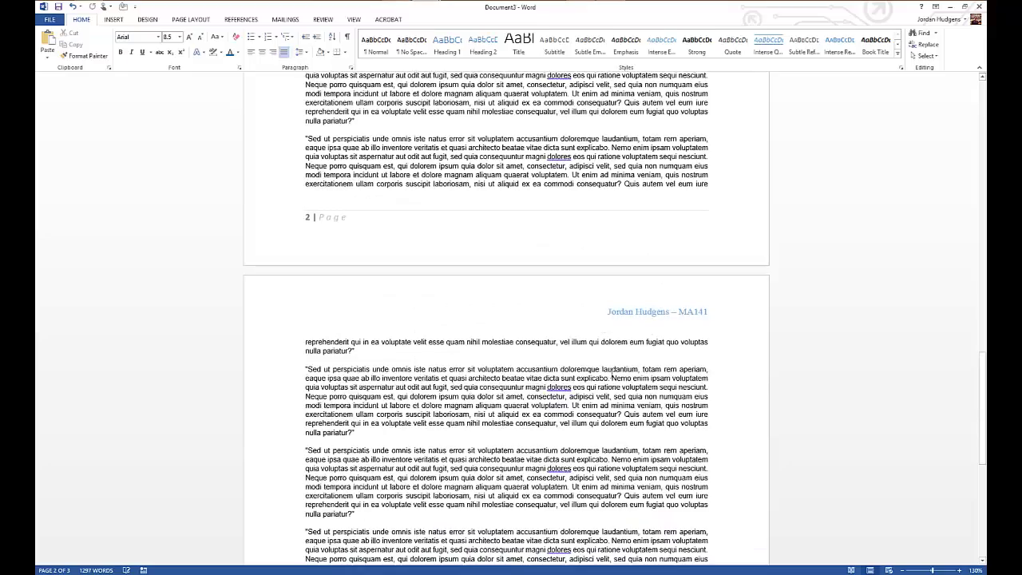
{"action": "scroll", "coordinate": [611, 373], "scroll_direction": "down", "scroll_amount": 5}
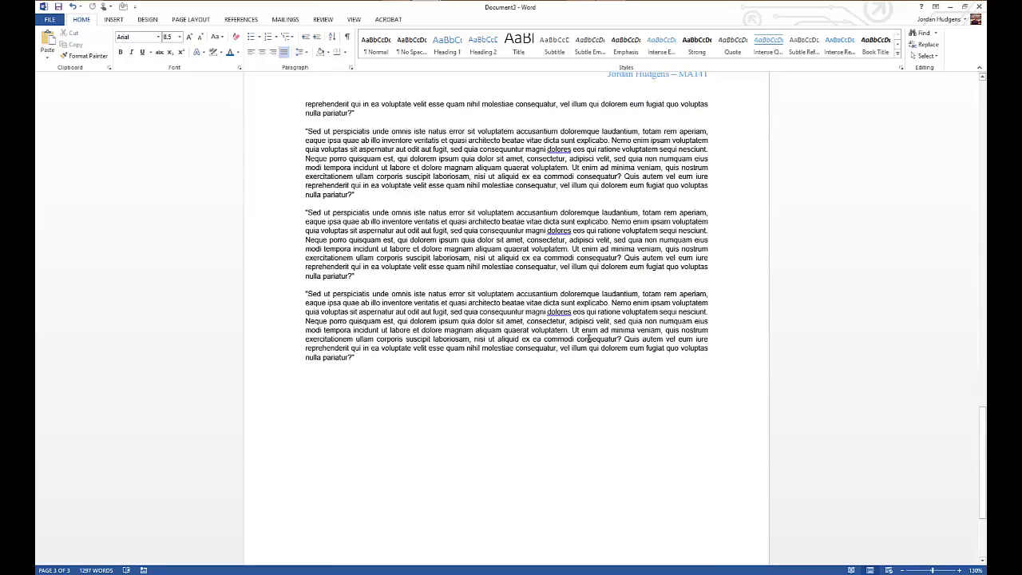
{"action": "scroll", "coordinate": [589, 339], "scroll_direction": "up", "scroll_amount": 6}
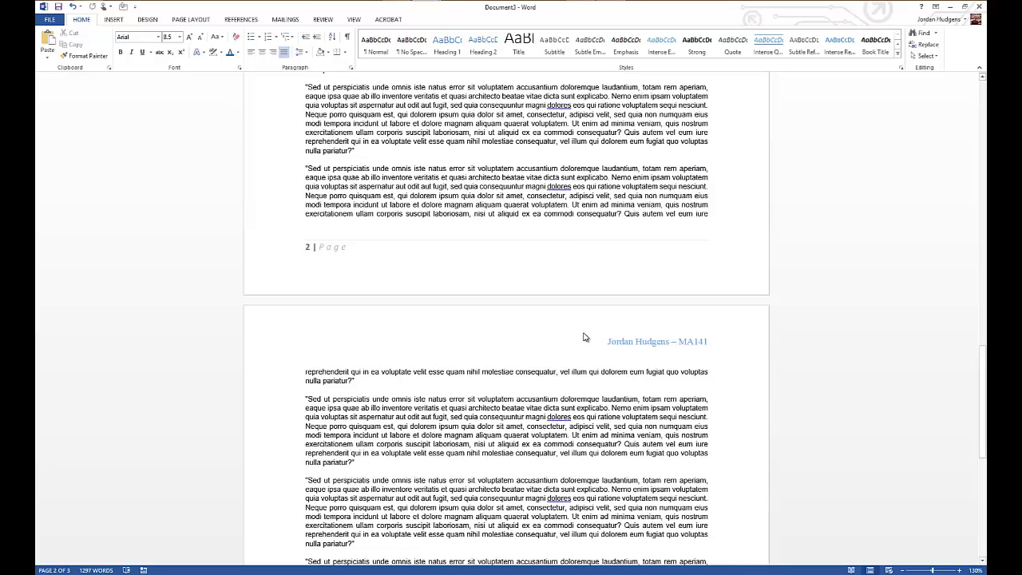
{"action": "scroll", "coordinate": [583, 337], "scroll_direction": "up", "scroll_amount": 2}
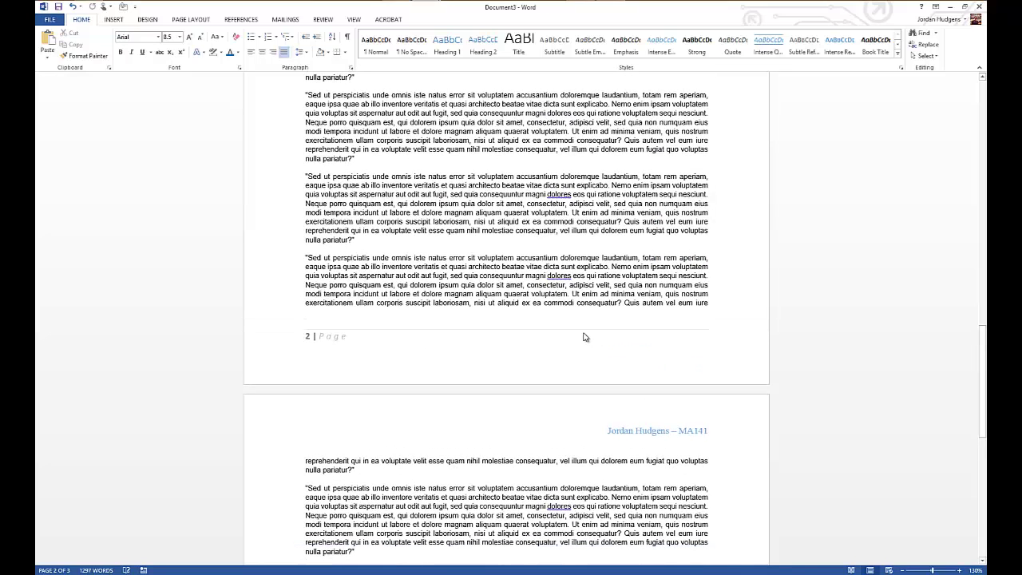
{"action": "scroll", "coordinate": [584, 337], "scroll_direction": "up", "scroll_amount": 1}
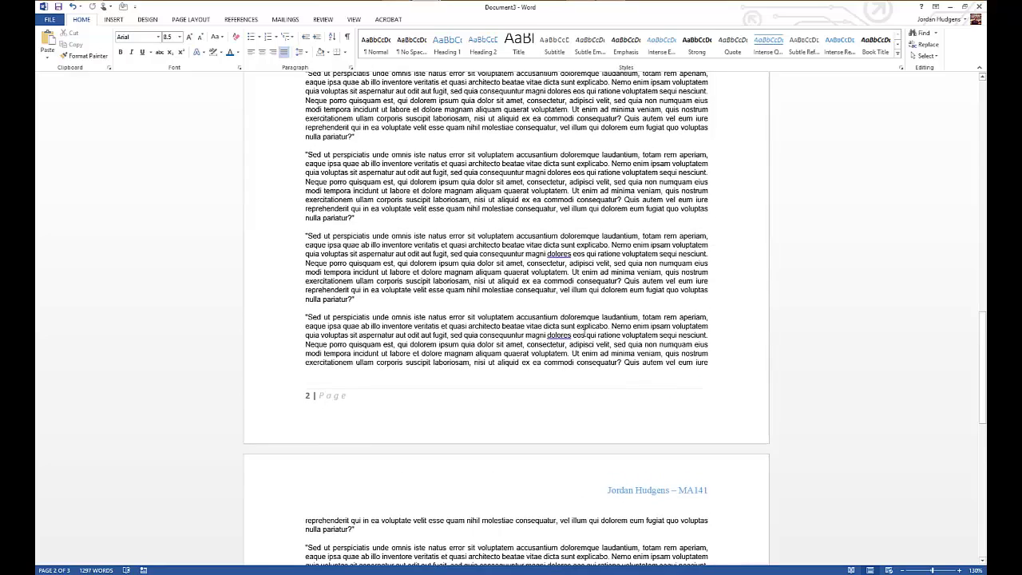
{"action": "scroll", "coordinate": [583, 332], "scroll_direction": "up", "scroll_amount": 2}
{"action": "scroll", "coordinate": [584, 332], "scroll_direction": "down", "scroll_amount": 11}
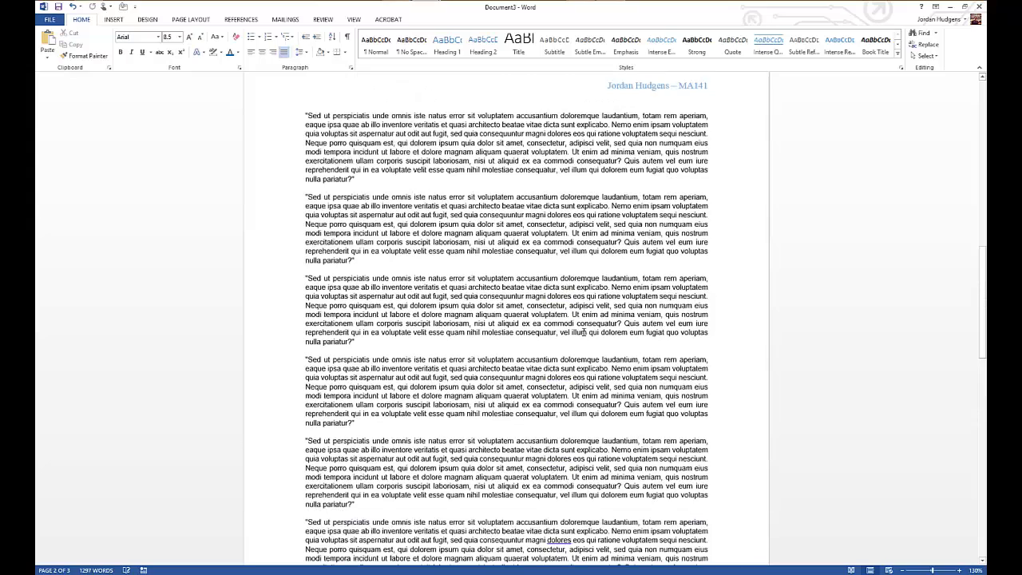
Return to the cover page and open its first-page header for editing
{"action": "scroll", "coordinate": [584, 332], "scroll_direction": "up", "scroll_amount": 10}
{"action": "scroll", "coordinate": [583, 332], "scroll_direction": "up", "scroll_amount": 15}
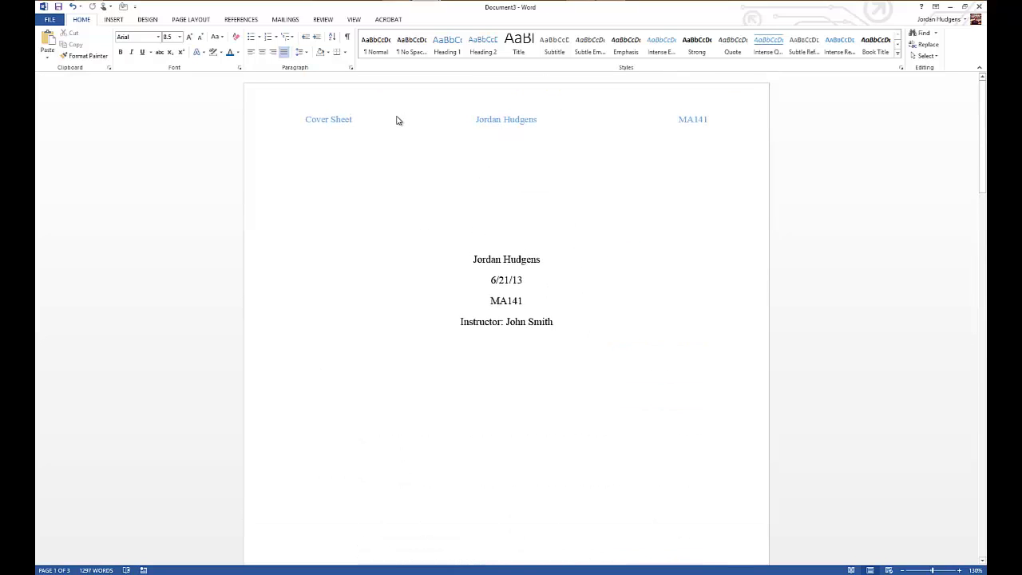
{"action": "double_click", "coordinate": [351, 116]}
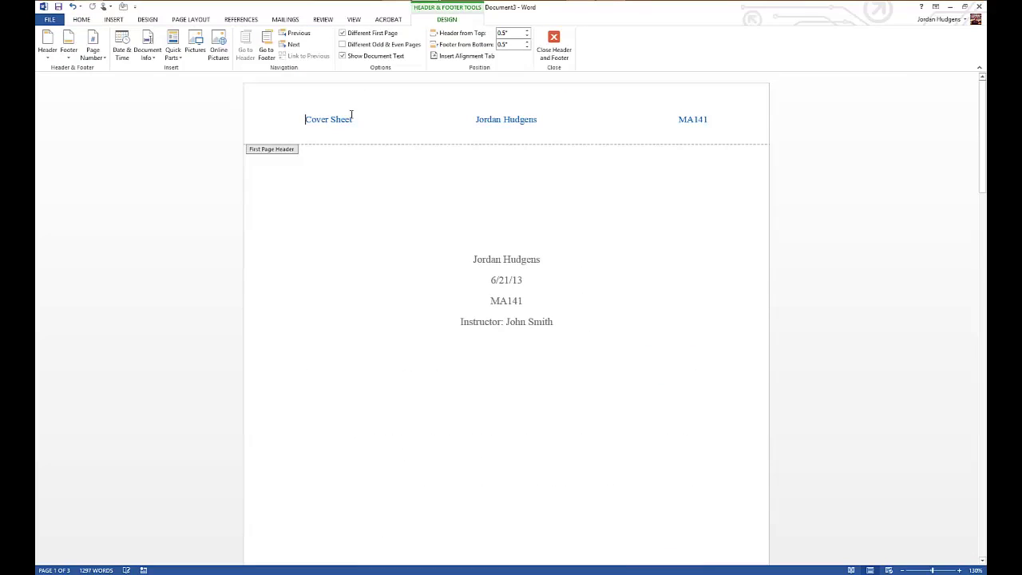